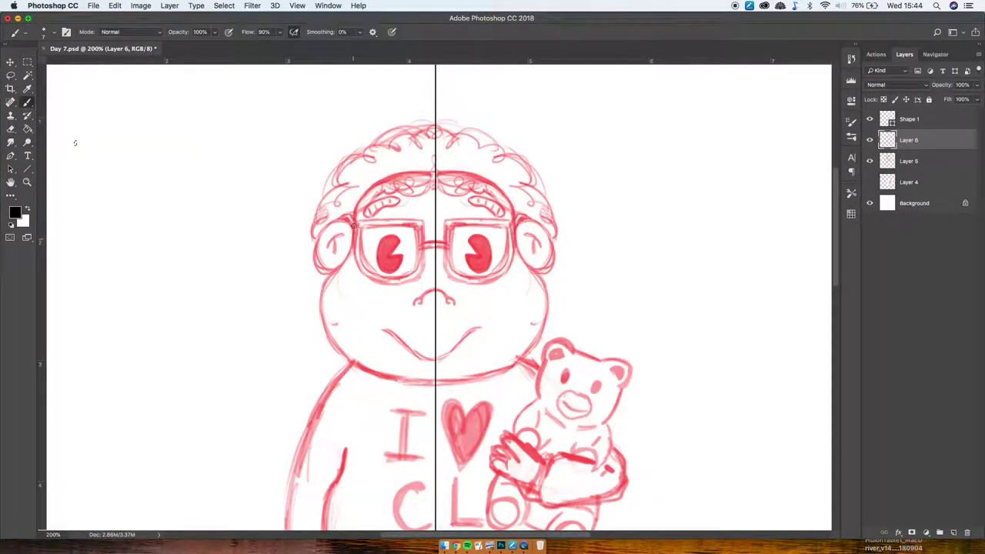
# - Ink the left side of the face in black, from beside the glasses around the cheek to the chin's centre, cleaning up doubled lines
pyautogui.moveTo(86, 143); pyautogui.dragTo(275, 409)
pyautogui.hotkey('ctrl', 'z')
pyautogui.moveTo(353, 231)
pyautogui.mouseDown()
pyautogui.moveTo(333, 275)
pyautogui.moveTo(436, 383)
pyautogui.mouseUp()
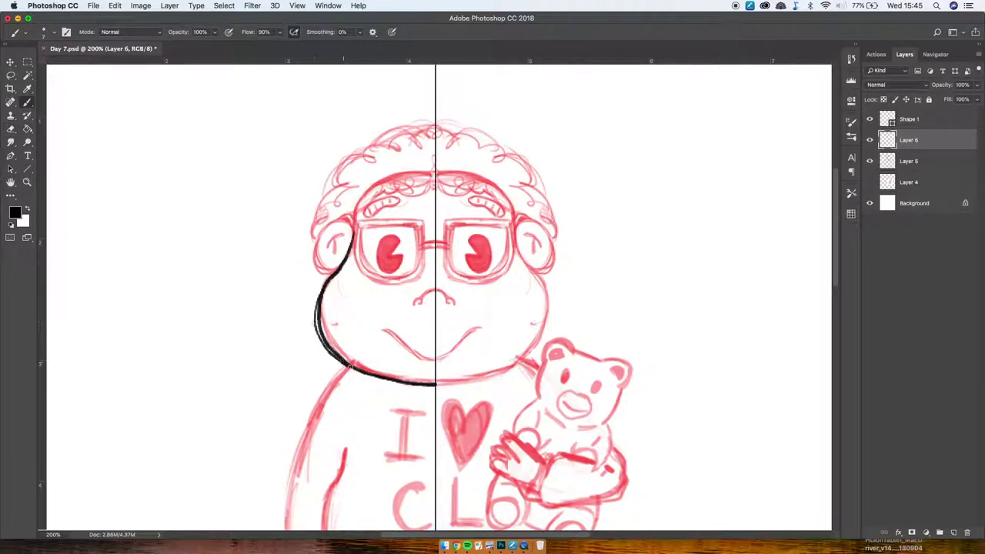
pyautogui.press('e')
pyautogui.moveTo(346, 356); pyautogui.dragTo(323, 336)
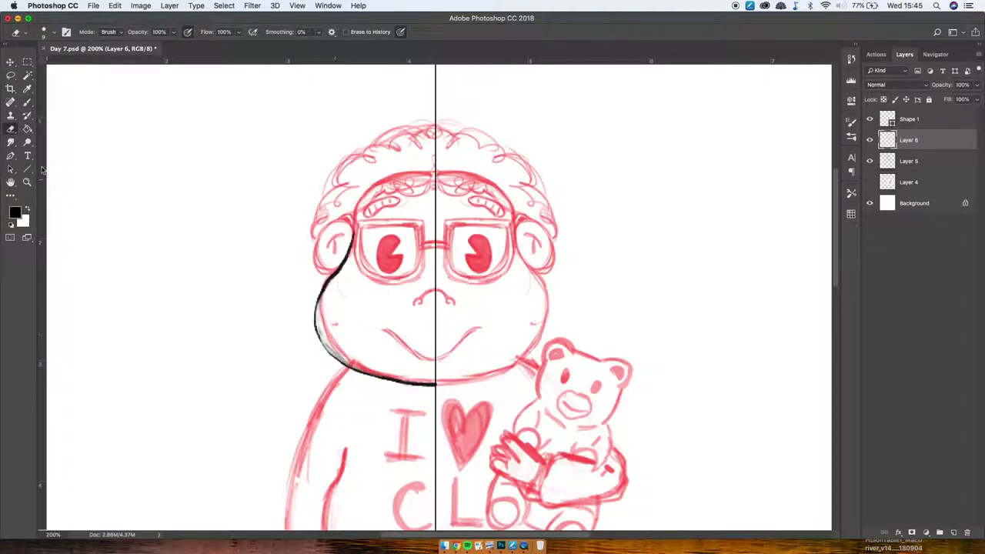
pyautogui.press('b')
pyautogui.moveTo(330, 276)
pyautogui.mouseDown()
pyautogui.moveTo(316, 323)
pyautogui.moveTo(358, 370)
pyautogui.moveTo(437, 384)
pyautogui.mouseUp()
pyautogui.press('e')
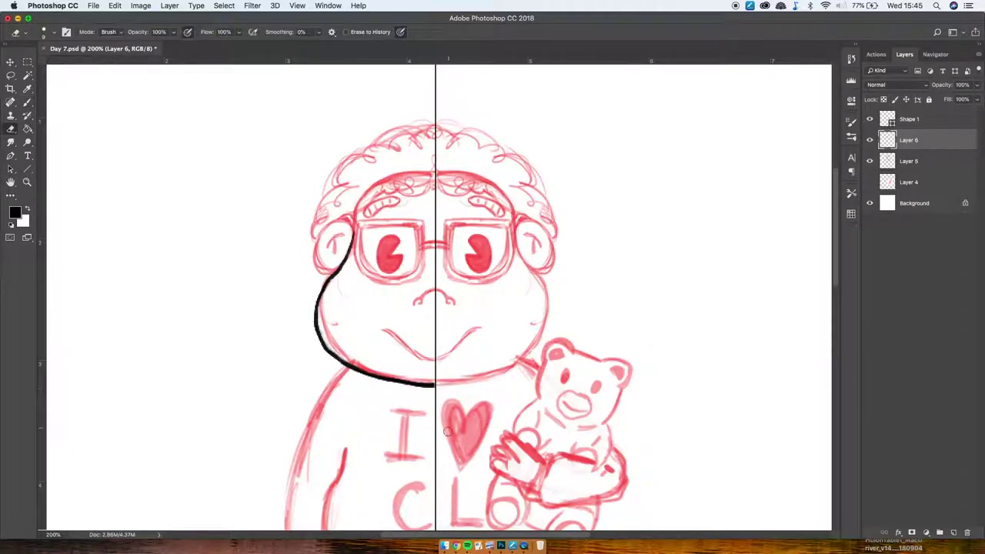
# - Ink the left ear over the sketch, including the small T-shaped fold inside it
pyautogui.click(870, 161)
pyautogui.click(869, 161)
pyautogui.press('b')
pyautogui.moveTo(355, 223); pyautogui.dragTo(337, 270)
pyautogui.press('super+z')
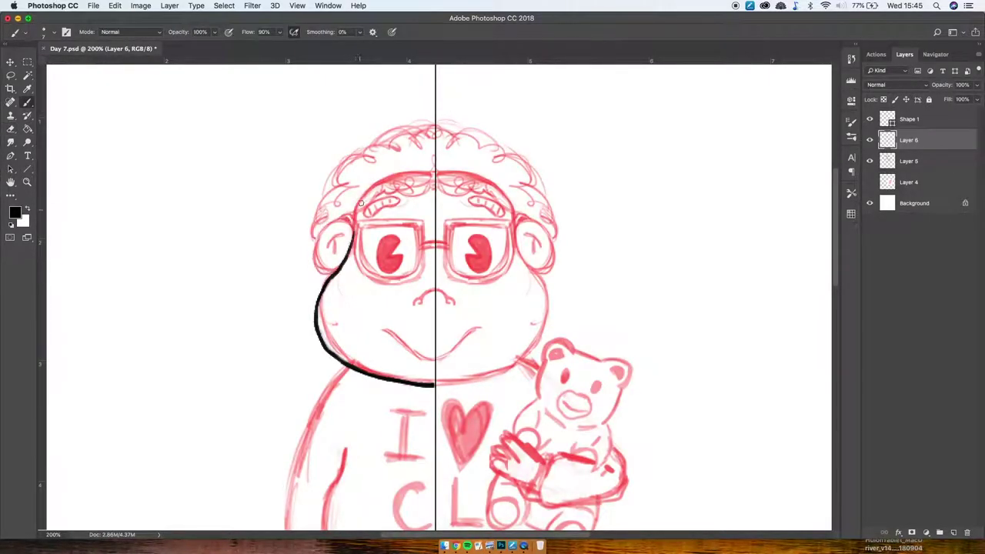
pyautogui.press('super+z')
pyautogui.moveTo(328, 245); pyautogui.dragTo(345, 235)
pyautogui.moveTo(336, 239); pyautogui.dragTo(335, 256)
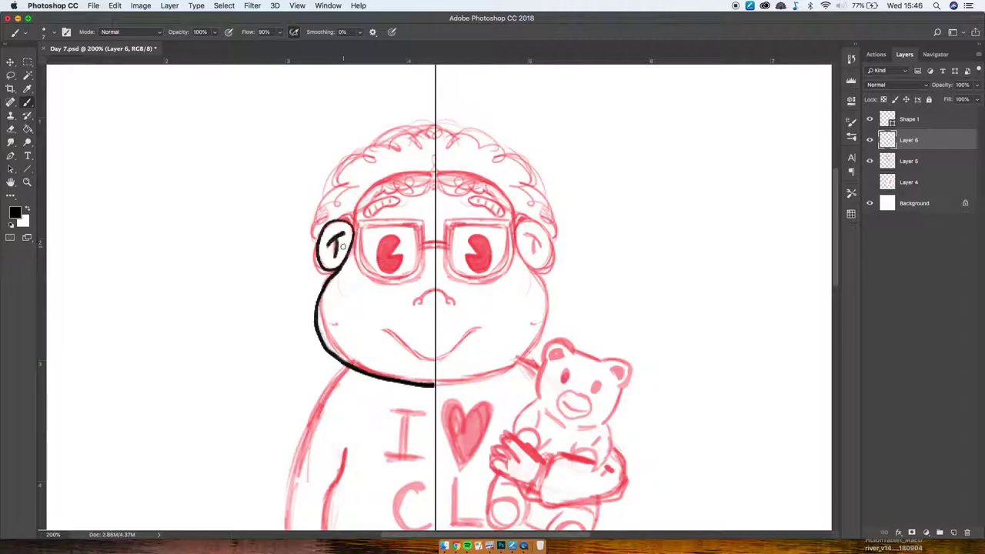
# - Ink a round outer rim for the left glasses lens around the sketched eye
pyautogui.click(869, 161)
pyautogui.click(869, 161)
pyautogui.press('super+z')
pyautogui.moveTo(360, 223)
pyautogui.mouseDown()
pyautogui.moveTo(423, 224)
pyautogui.moveTo(385, 221)
pyautogui.mouseUp()
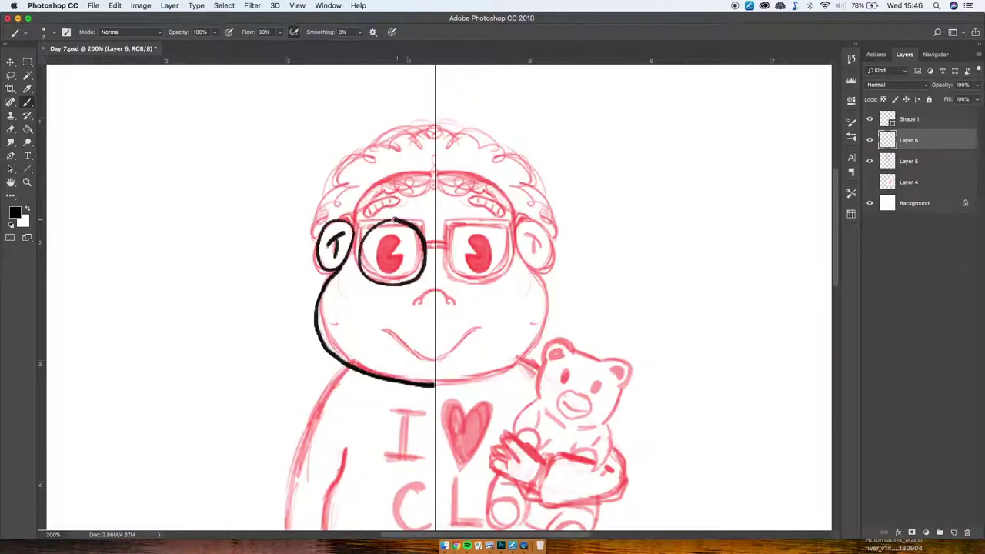
pyautogui.moveTo(421, 268); pyautogui.dragTo(363, 277)
pyautogui.press('alt+super+z')
pyautogui.press('alt+super+z')
pyautogui.moveTo(393, 223)
pyautogui.mouseDown()
pyautogui.moveTo(363, 275)
pyautogui.moveTo(385, 225)
pyautogui.mouseUp()
pyautogui.moveTo(366, 278); pyautogui.dragTo(391, 287)
# - Select the inked lens ring, copy it and paste it in place on a new layer
pyautogui.press('l')
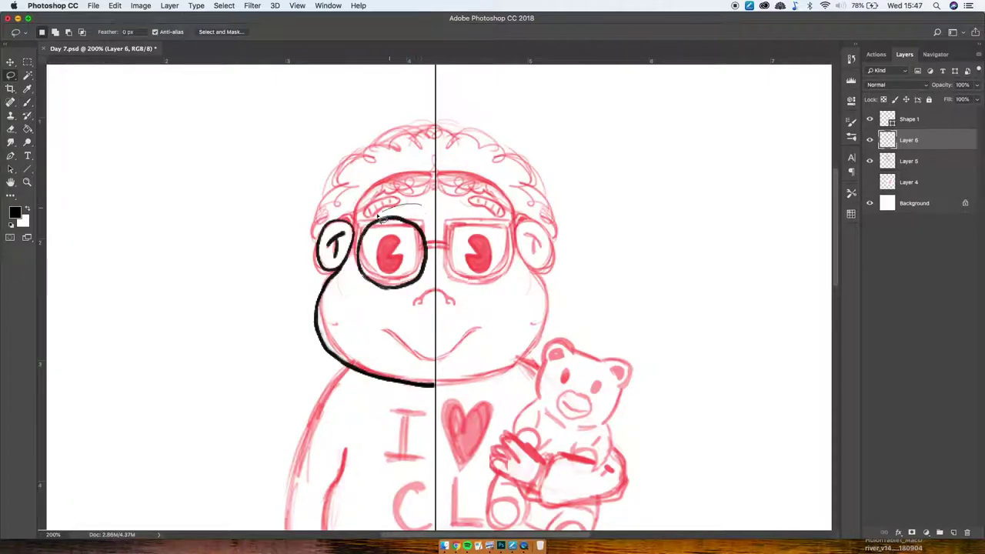
pyautogui.moveTo(383, 207); pyautogui.dragTo(386, 206)
pyautogui.press('super+c')
pyautogui.click(114, 6)
pyautogui.moveTo(229, 110)
pyautogui.click(269, 118)
# - Scale the copied ring to about 83% width and 82% height inside the original as the inner rim
pyautogui.click(27, 62)
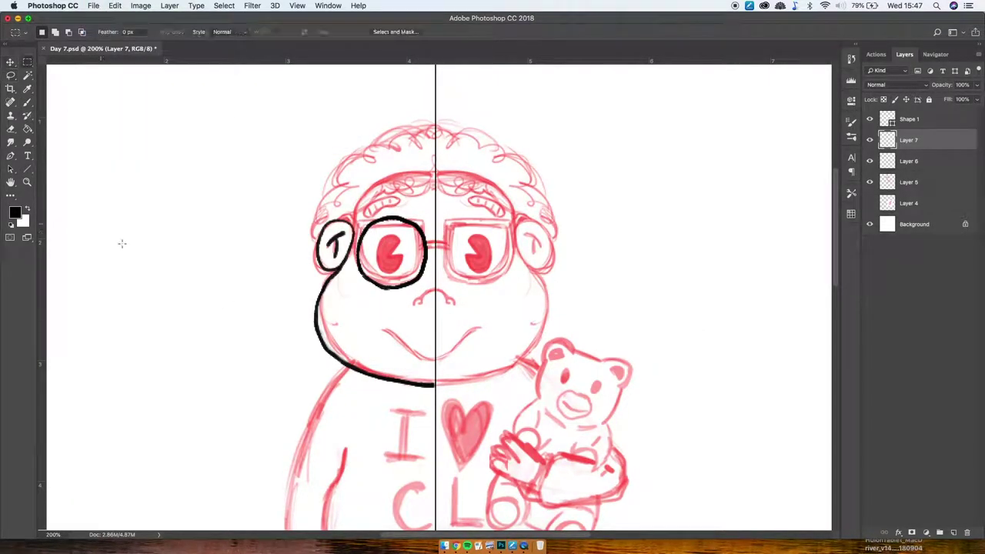
pyautogui.press('v')
pyautogui.click(426, 218)
pyautogui.moveTo(427, 216); pyautogui.dragTo(421, 222)
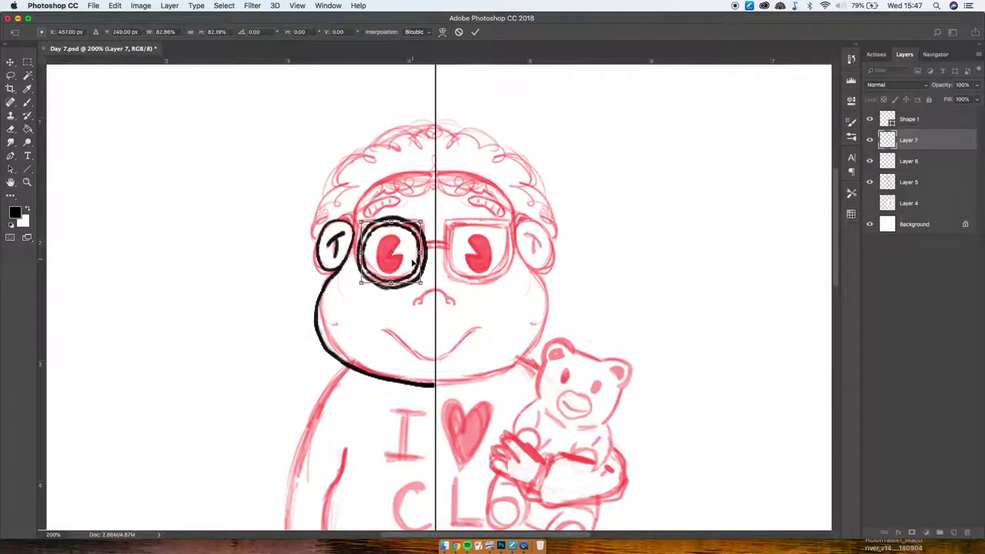
pyautogui.press('Return')
pyautogui.press('m')
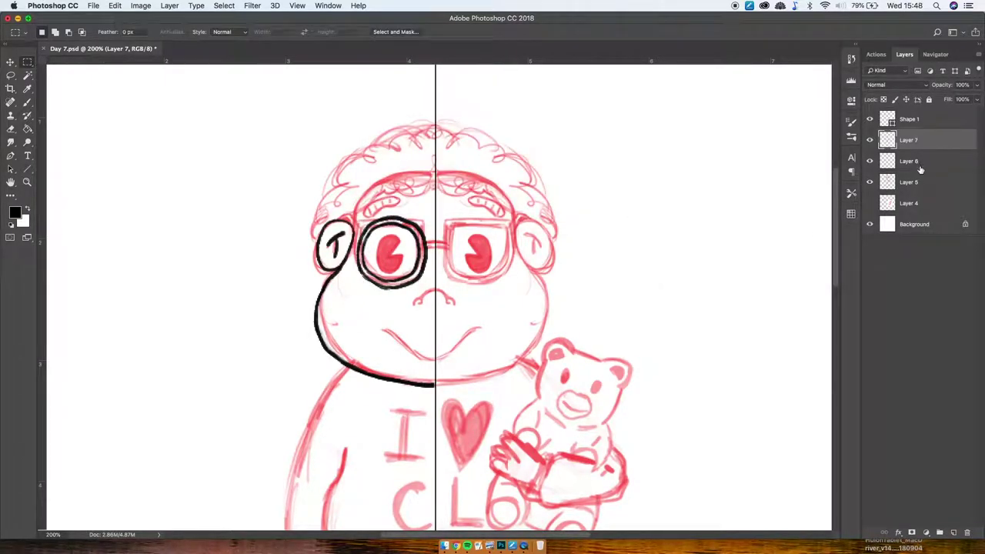
# - Merge Layer 7 with Layer 6
pyautogui.keyDown('shift'); pyautogui.click(920, 168); pyautogui.keyUp('shift')
pyautogui.click(169, 5)
pyautogui.click(188, 384)
# - Ink the left eyebrow with short hair strokes inside it and adjust its placement above the lens
pyautogui.click(27, 102)
pyautogui.moveTo(373, 202)
pyautogui.mouseDown()
pyautogui.moveTo(362, 224)
pyautogui.moveTo(384, 220)
pyautogui.mouseUp()
pyautogui.hotkey('ctrl', 'z')
pyautogui.click(869, 161)
pyautogui.click(869, 161)
pyautogui.click(11, 75)
pyautogui.click(10, 62)
pyautogui.moveTo(433, 176); pyautogui.dragTo(437, 185)
pyautogui.press('Return')
pyautogui.hotkey('ctrl', 'd')
# - Ink the left half of the nose and of the smile up to the centre line
pyautogui.press('b')
pyautogui.click(869, 160)
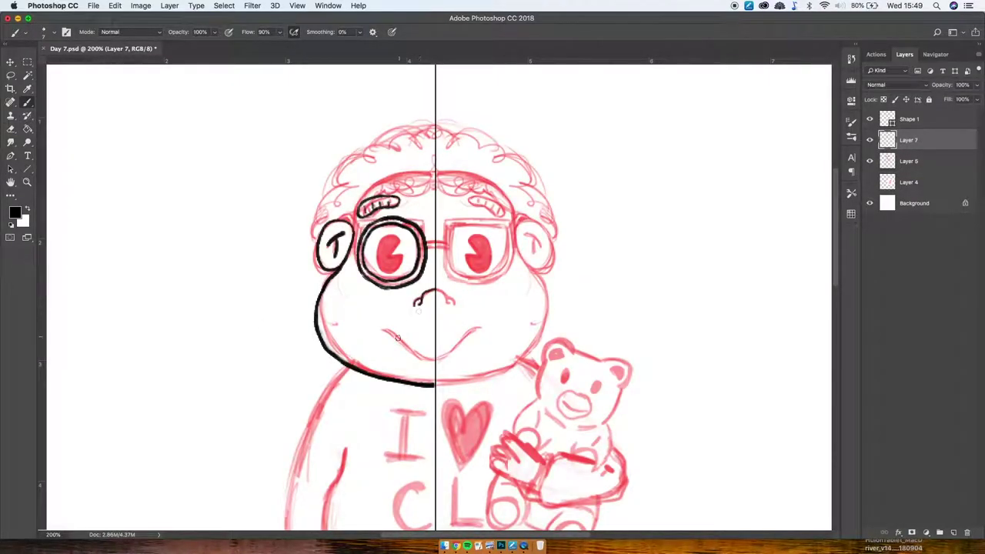
pyautogui.hotkey('ctrl', 'z')
pyautogui.moveTo(382, 329); pyautogui.dragTo(423, 357)
# - Duplicate the inked half face on a new layer, flip it horizontally and move it onto the right half
pyautogui.click(10, 63)
pyautogui.click(114, 6)
pyautogui.click(136, 79)
pyautogui.click(115, 5)
pyautogui.click(132, 98)
pyautogui.click(115, 5)
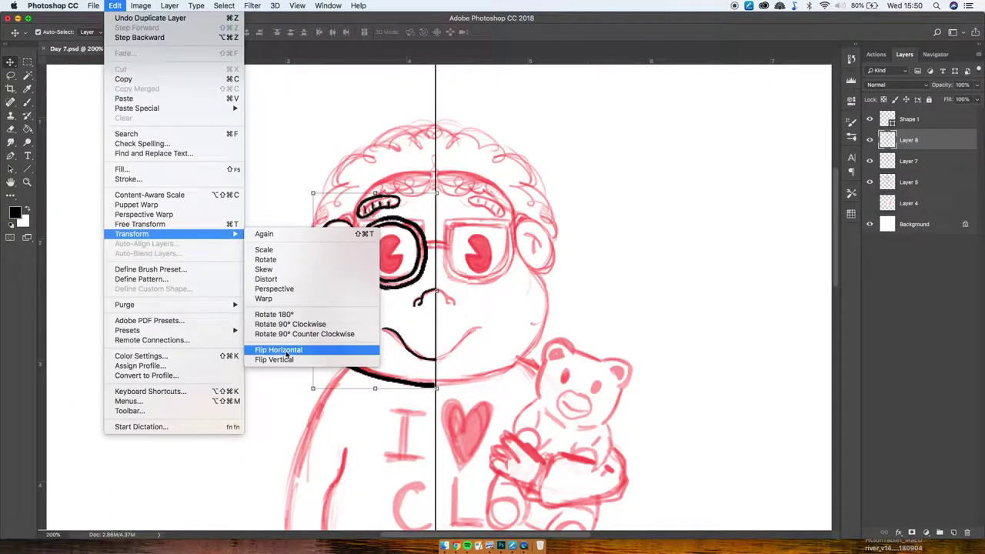
pyautogui.click(285, 351)
pyautogui.moveTo(426, 348); pyautogui.dragTo(548, 347)
# - Hide the centre guide line and merge the two face halves, Layer 8 and Layer 7, into one layer
pyautogui.click(869, 119)
pyautogui.click(624, 398)
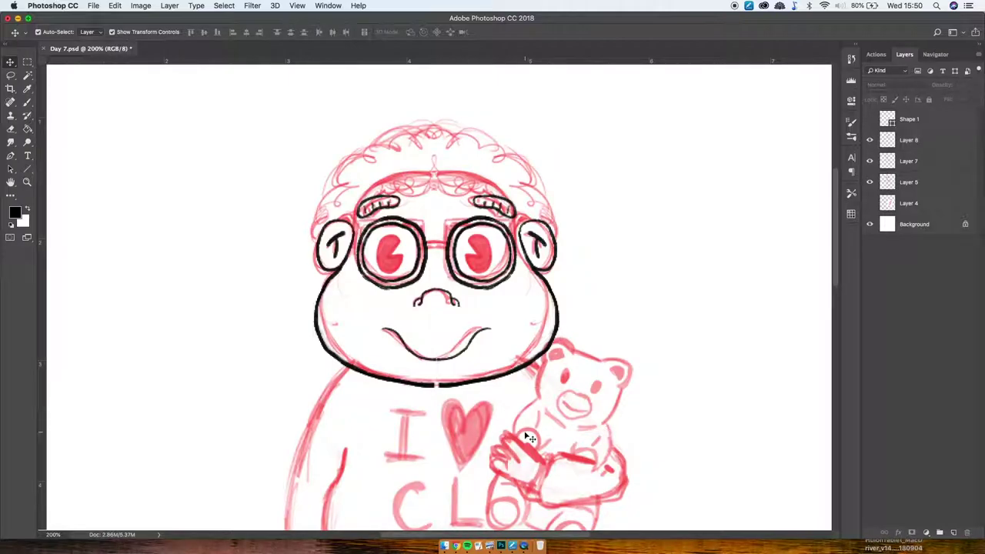
pyautogui.press('b')
pyautogui.click(924, 144)
pyautogui.keyDown('shift'); pyautogui.click(907, 165); pyautogui.keyUp('shift')
pyautogui.click(168, 5)
pyautogui.click(187, 389)
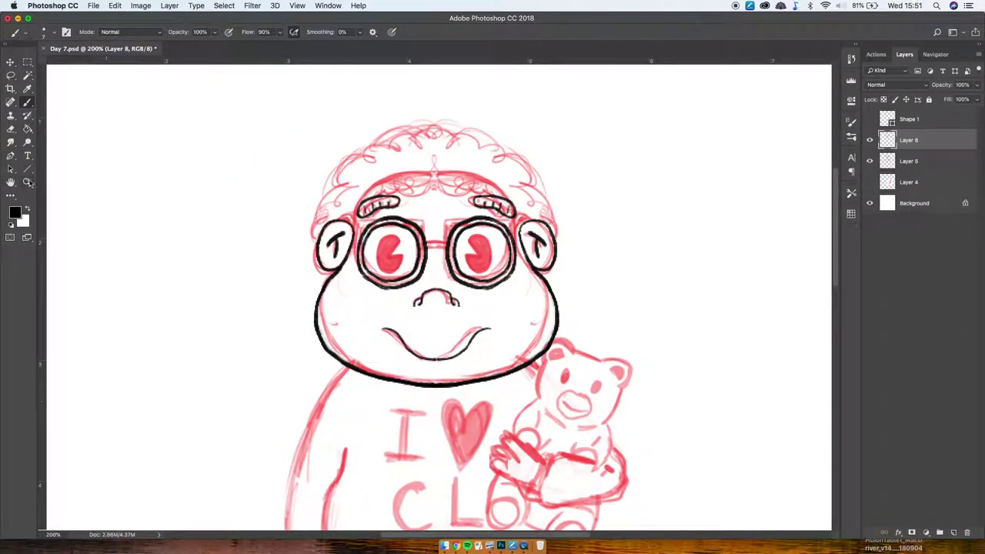
# - Ink the glasses bridge between the two lenses
pyautogui.press('z')
pyautogui.click(441, 366)
pyautogui.click(441, 365)
pyautogui.click(441, 365)
pyautogui.press('b')
pyautogui.press('z')
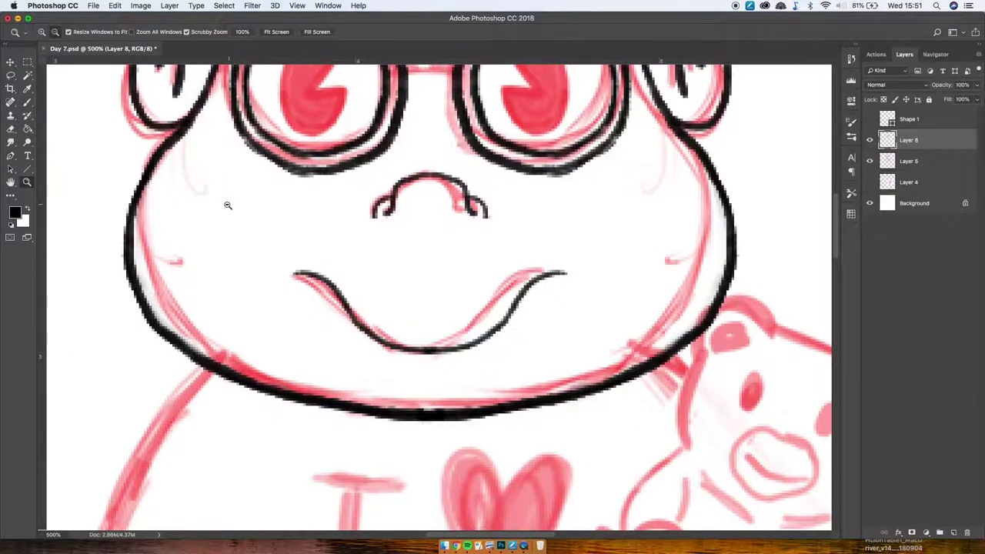
pyautogui.keyDown('alt'); pyautogui.click(211, 196); pyautogui.keyUp('alt')
pyautogui.keyDown('alt'); pyautogui.click(211, 196); pyautogui.keyUp('alt')
pyautogui.press('b')
pyautogui.moveTo(388, 148)
pyautogui.mouseDown()
pyautogui.moveTo(384, 280)
pyautogui.moveTo(414, 267)
pyautogui.mouseUp()
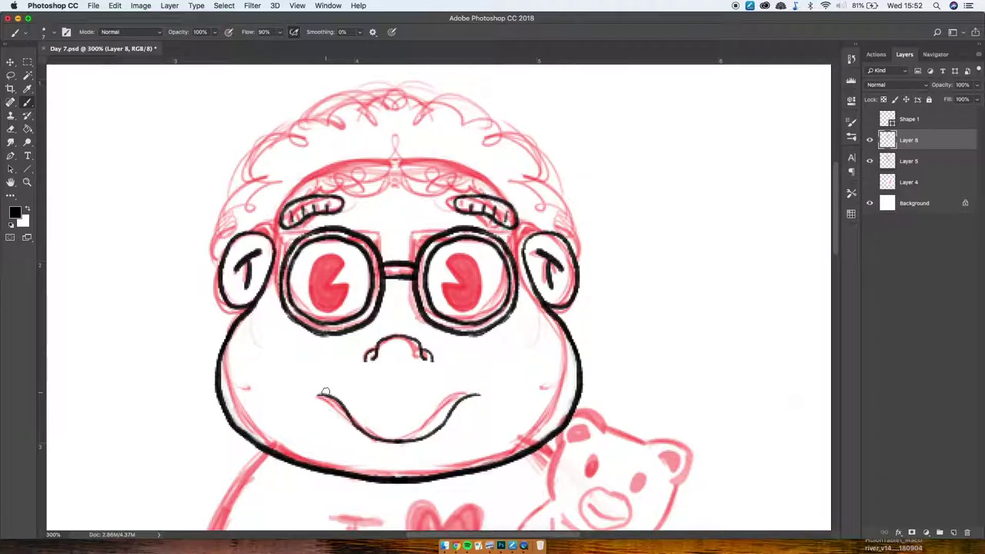
pyautogui.moveTo(272, 245)
pyautogui.mouseDown()
pyautogui.moveTo(505, 181)
pyautogui.moveTo(540, 229)
pyautogui.mouseUp()
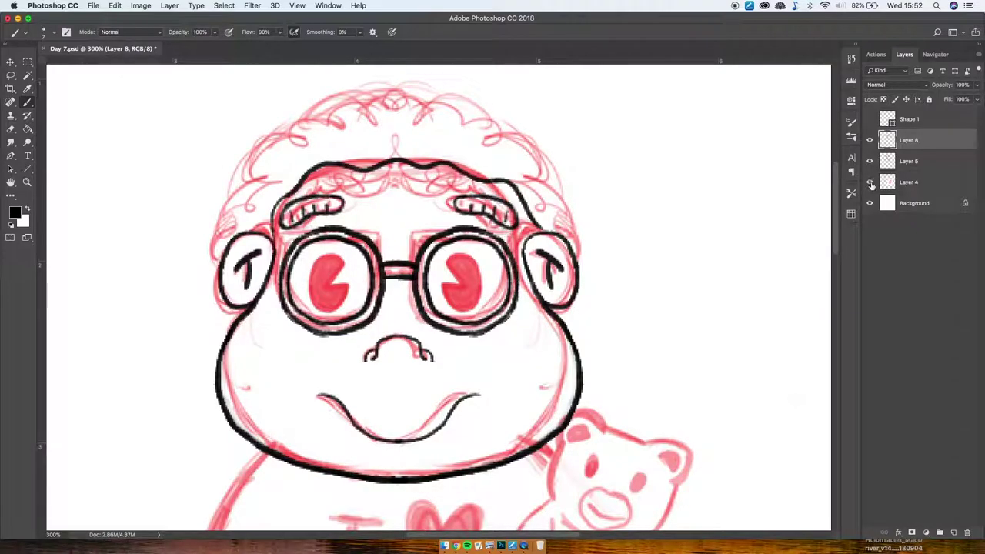
pyautogui.click(870, 120)
pyautogui.press('super+alt+z')
pyautogui.press('super+alt+z')
pyautogui.press('super+alt+z')
pyautogui.click(870, 120)
# - Redraw the glasses bridge line, show the centre guide and ink the left half of the wavy hairline and outer hair
pyautogui.moveTo(416, 263); pyautogui.dragTo(385, 265)
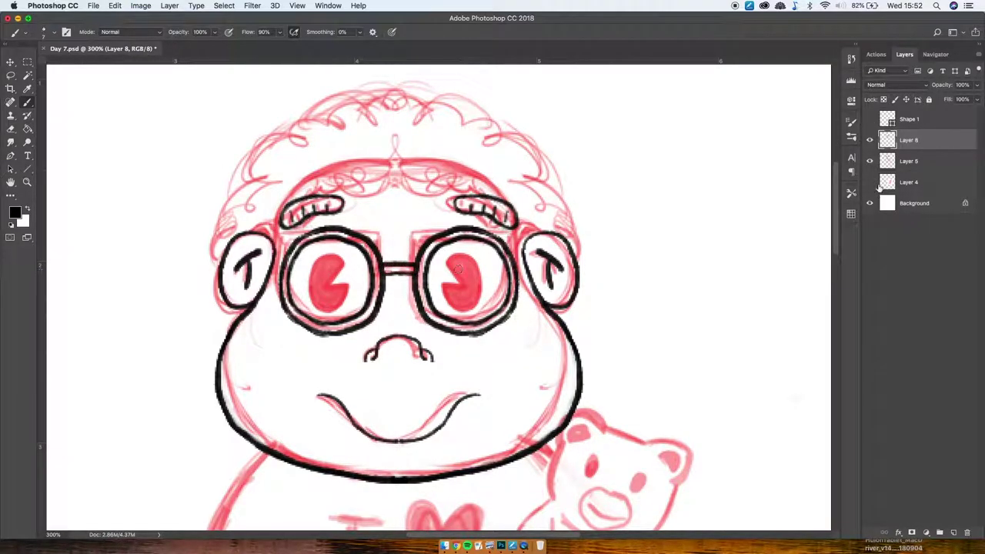
pyautogui.click(869, 119)
pyautogui.moveTo(271, 244)
pyautogui.mouseDown()
pyautogui.moveTo(277, 214)
pyautogui.moveTo(399, 166)
pyautogui.mouseUp()
pyautogui.moveTo(288, 197); pyautogui.dragTo(270, 235)
pyautogui.moveTo(217, 264)
pyautogui.mouseDown()
pyautogui.moveTo(222, 221)
pyautogui.moveTo(396, 90)
pyautogui.moveTo(216, 282)
pyautogui.moveTo(247, 209)
pyautogui.mouseUp()
# - Copy the left hair lines, paste them in place, flip the copy horizontally and move it to the right half
pyautogui.press('l')
pyautogui.click(114, 6)
pyautogui.moveTo(141, 108)
pyautogui.click(292, 119)
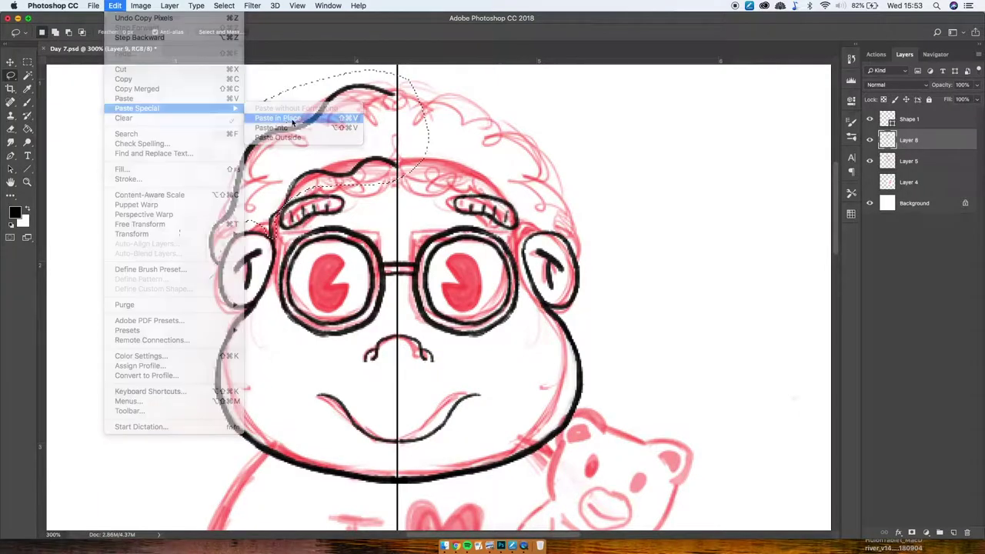
pyautogui.click(114, 6)
pyautogui.moveTo(136, 233)
pyautogui.click(279, 350)
pyautogui.press('v')
pyautogui.moveTo(401, 222)
pyautogui.mouseDown()
pyautogui.moveTo(445, 225)
pyautogui.moveTo(506, 180)
pyautogui.mouseUp()
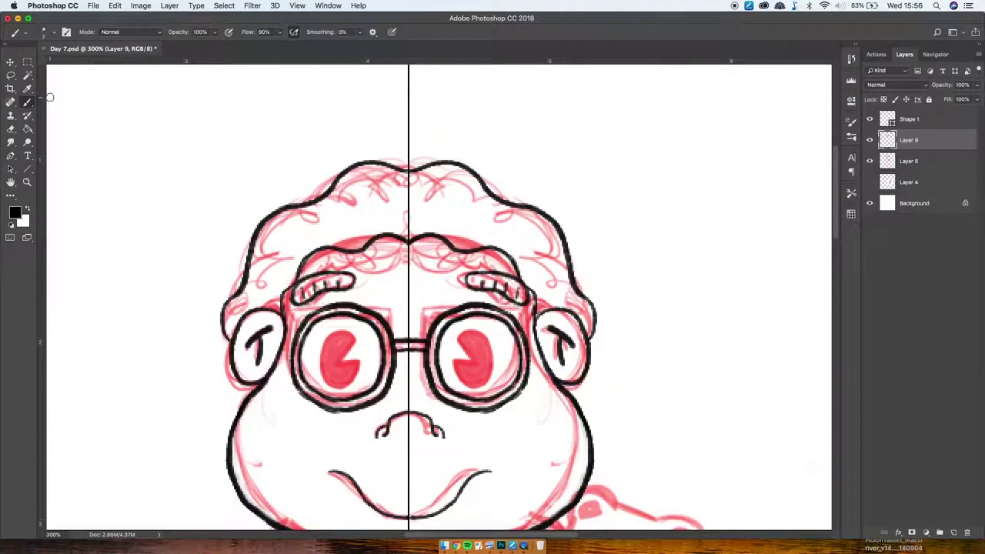
pyautogui.moveTo(223, 334)
pyautogui.mouseDown()
pyautogui.moveTo(237, 236)
pyautogui.moveTo(410, 108)
pyautogui.mouseUp()
pyautogui.press('super+z')
pyautogui.moveTo(228, 339); pyautogui.dragTo(410, 159)
pyautogui.press('super+z')
pyautogui.click(870, 161)
pyautogui.click(869, 161)
# - Paint a solid black oval pupil in each lens and hide the red sketch layer
pyautogui.moveTo(477, 362); pyautogui.dragTo(513, 220)
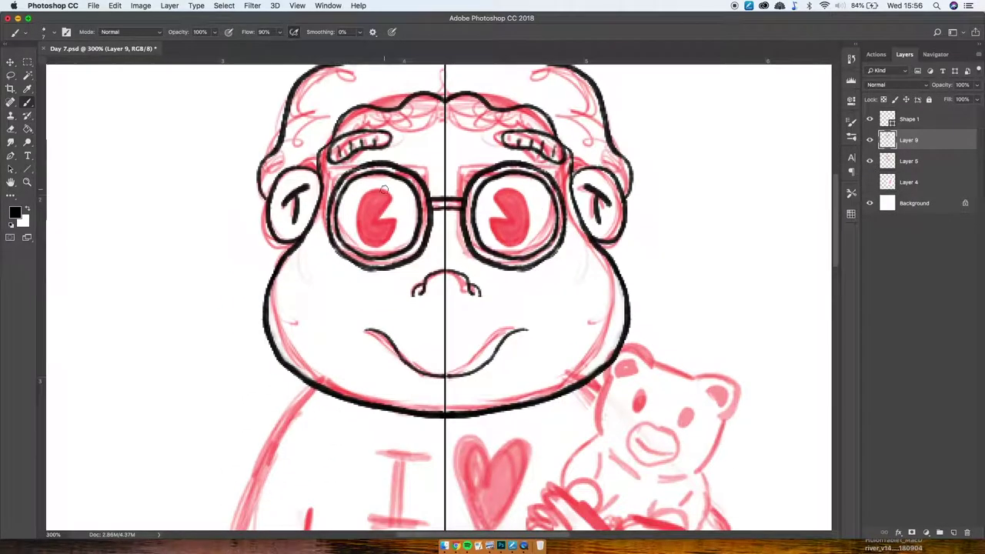
pyautogui.moveTo(378, 186)
pyautogui.mouseDown()
pyautogui.moveTo(363, 216)
pyautogui.moveTo(376, 229)
pyautogui.moveTo(369, 208)
pyautogui.moveTo(381, 231)
pyautogui.mouseUp()
pyautogui.press('super+z')
pyautogui.moveTo(504, 189)
pyautogui.mouseDown()
pyautogui.moveTo(531, 235)
pyautogui.moveTo(514, 193)
pyautogui.moveTo(515, 234)
pyautogui.mouseUp()
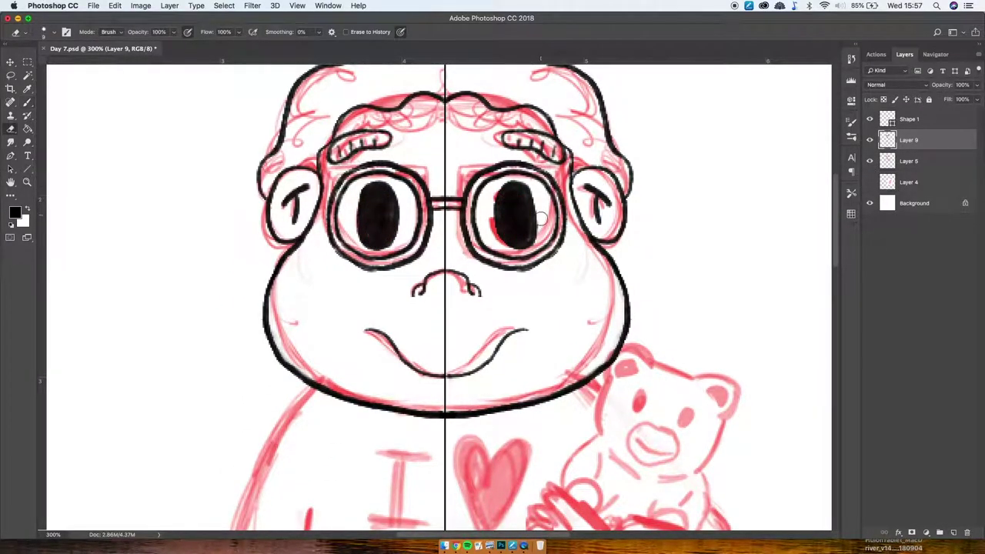
pyautogui.press('super+z')
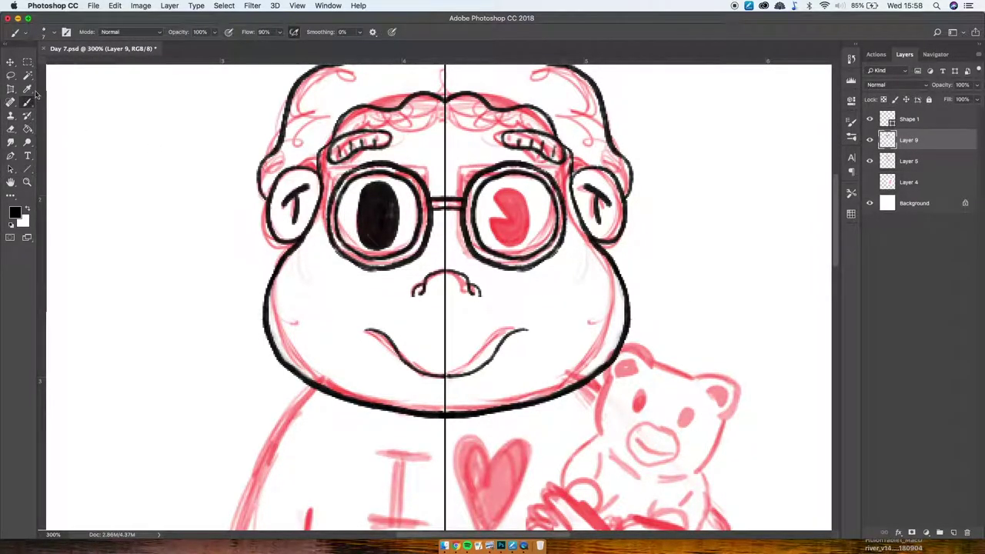
pyautogui.moveTo(509, 193)
pyautogui.mouseDown()
pyautogui.moveTo(496, 231)
pyautogui.moveTo(514, 231)
pyautogui.moveTo(513, 241)
pyautogui.mouseUp()
pyautogui.click(869, 160)
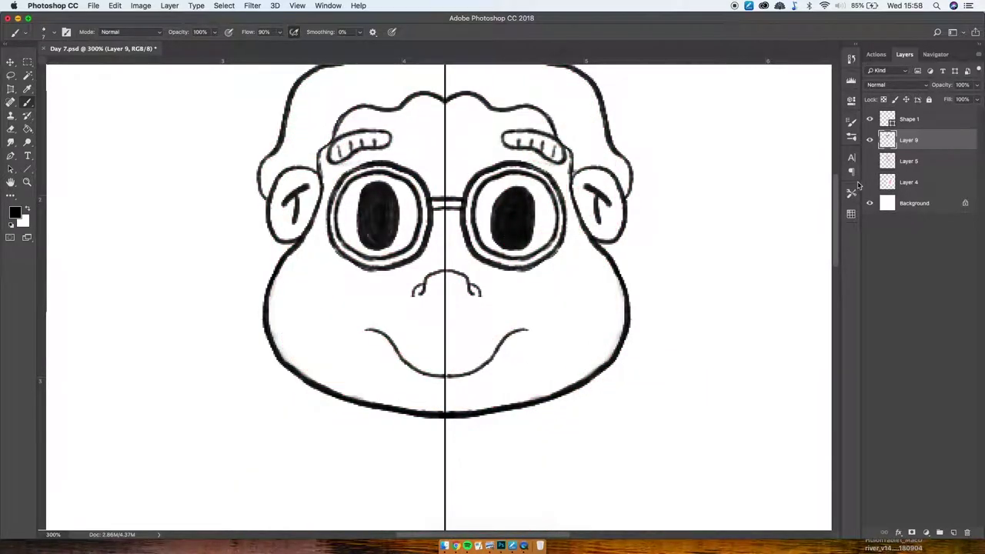
# - Erase the left pupil, try redrawing it and clear the lens again
pyautogui.press('e')
pyautogui.moveTo(357, 215)
pyautogui.mouseDown()
pyautogui.moveTo(386, 184)
pyautogui.moveTo(394, 223)
pyautogui.mouseUp()
pyautogui.press('b')
pyautogui.moveTo(371, 185)
pyautogui.mouseDown()
pyautogui.moveTo(389, 241)
pyautogui.moveTo(390, 190)
pyautogui.moveTo(361, 208)
pyautogui.moveTo(381, 182)
pyautogui.moveTo(363, 237)
pyautogui.mouseUp()
pyautogui.press('e')
# - Copy the right pupil, paste it in place, flip it horizontally and position it in the left lens
pyautogui.press('l')
pyautogui.moveTo(541, 236)
pyautogui.mouseDown()
pyautogui.moveTo(511, 256)
pyautogui.moveTo(542, 237)
pyautogui.moveTo(520, 218)
pyautogui.mouseUp()
pyautogui.press('v')
pyautogui.click(120, 7)
pyautogui.click(280, 109)
pyautogui.click(115, 6)
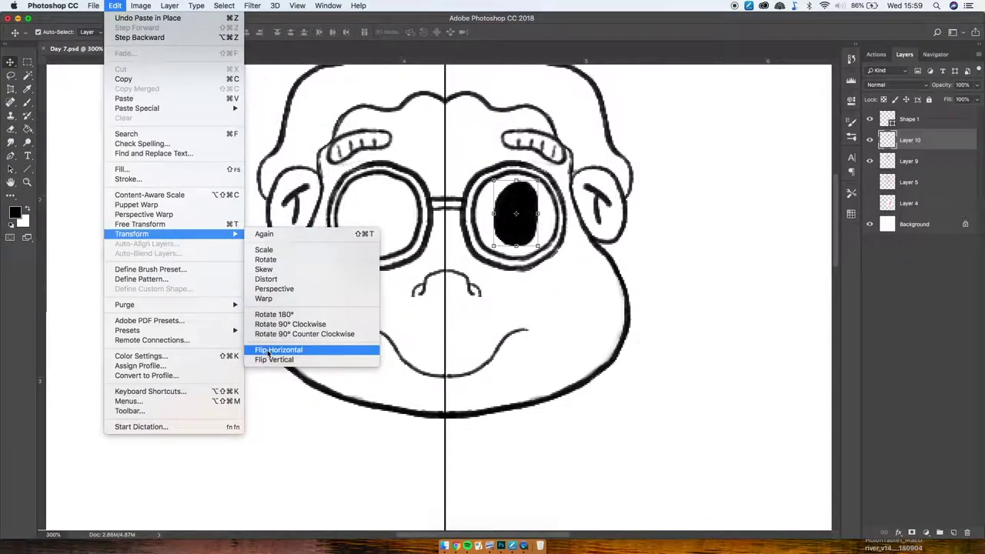
pyautogui.click(308, 347)
pyautogui.moveTo(383, 219); pyautogui.dragTo(380, 219)
# - Merge the copied pupil on Layer 10 with the face line art on Layer 9
pyautogui.press('m')
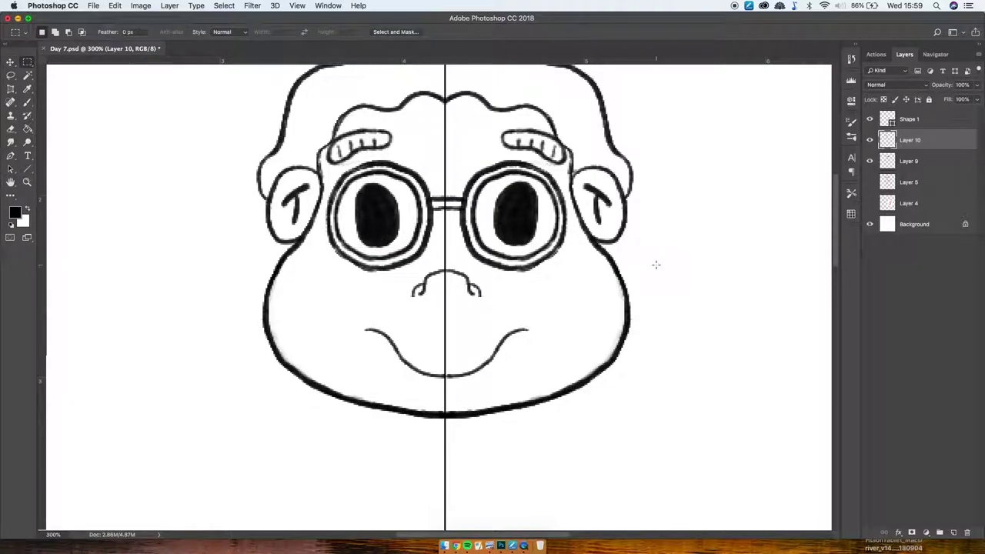
pyautogui.keyDown('shift'); pyautogui.click(917, 159); pyautogui.keyUp('shift')
pyautogui.press('super+e')
pyautogui.moveTo(675, 220); pyautogui.dragTo(686, 293)
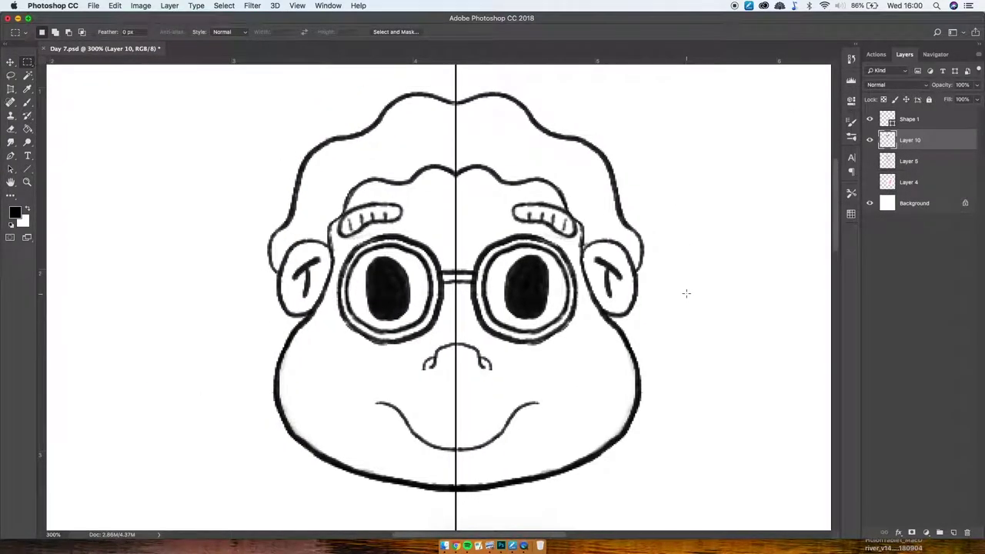
# - Show the red sketch and ink the left arm's outer edge down to the cuff and its inner edge to the waist
pyautogui.press('b')
pyautogui.click(869, 161)
pyautogui.press('z')
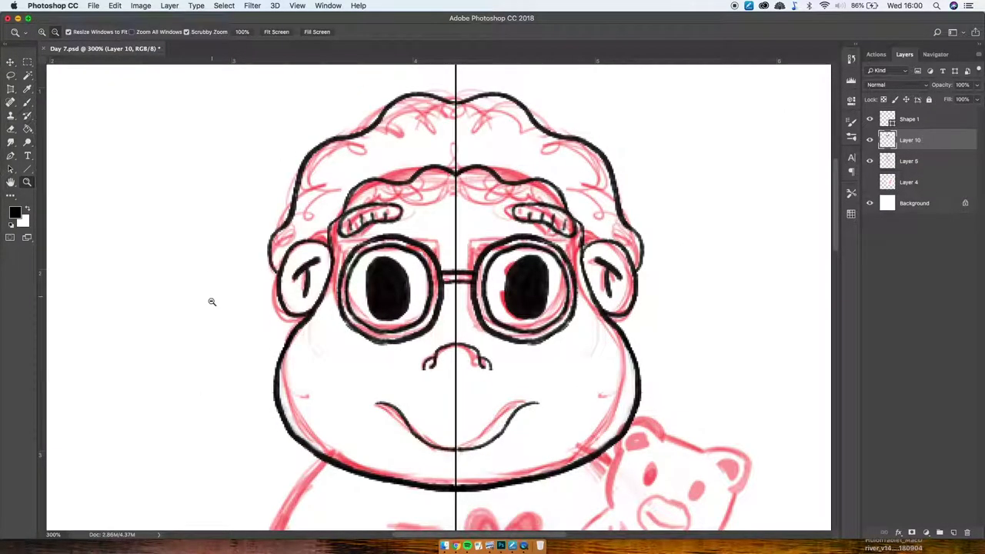
pyautogui.keyDown('alt'); pyautogui.click(211, 300); pyautogui.keyUp('alt')
pyautogui.keyDown('alt'); pyautogui.click(437, 267); pyautogui.keyUp('alt')
pyautogui.click(349, 338)
pyautogui.press('b')
pyautogui.moveTo(377, 146); pyautogui.dragTo(316, 350)
pyautogui.moveTo(370, 244); pyautogui.dragTo(354, 332)
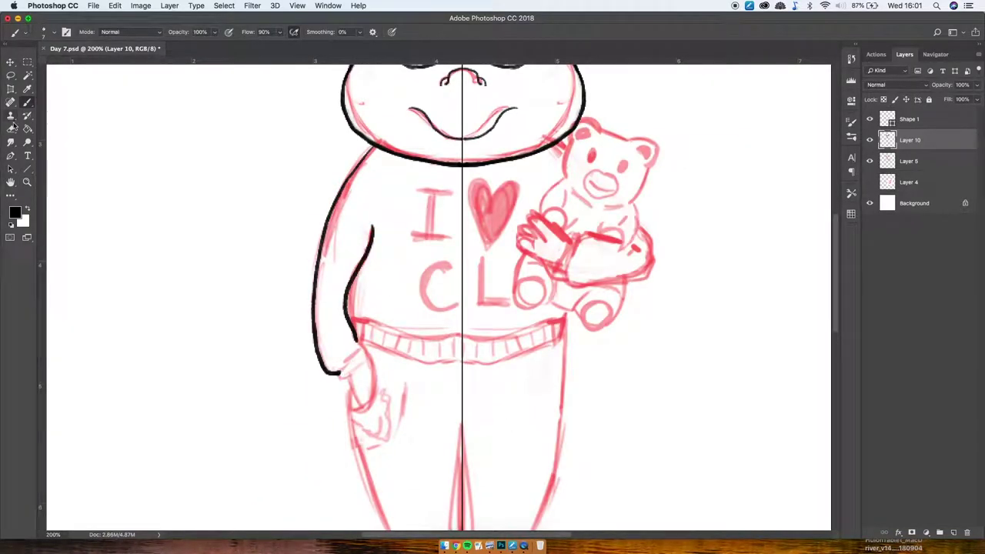
pyautogui.hotkey('ctrl', 'z')
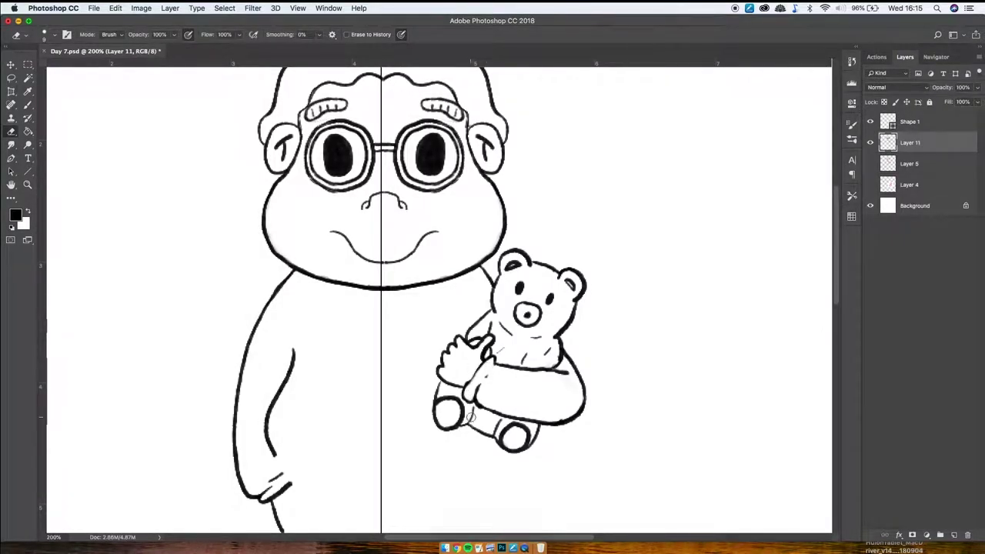
# - Ink the left hand at the pocket and the sweater's wavy hem with its ribbing lines
pyautogui.press('b')
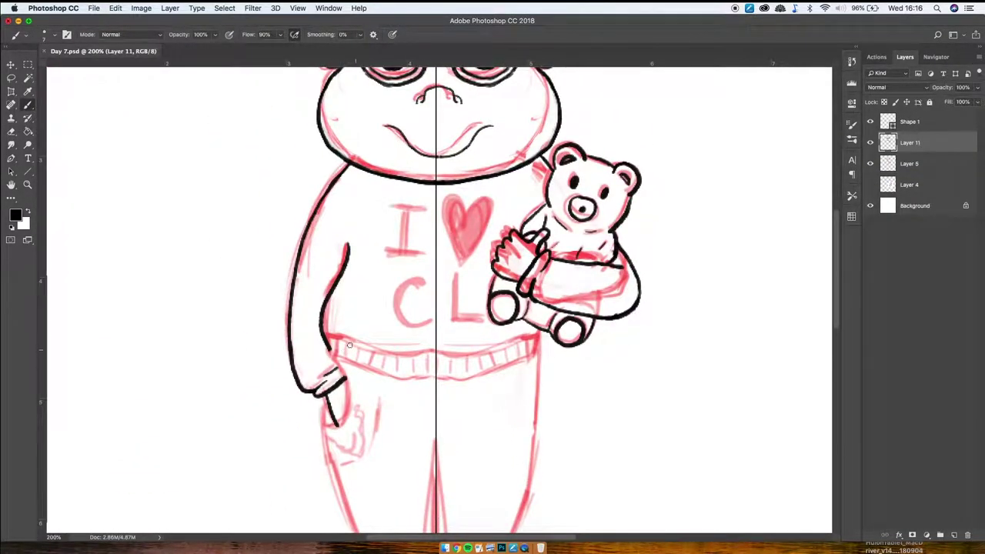
pyautogui.moveTo(326, 334)
pyautogui.mouseDown()
pyautogui.moveTo(420, 354)
pyautogui.moveTo(540, 332)
pyautogui.moveTo(329, 429)
pyautogui.mouseUp()
pyautogui.moveTo(337, 359); pyautogui.dragTo(536, 351)
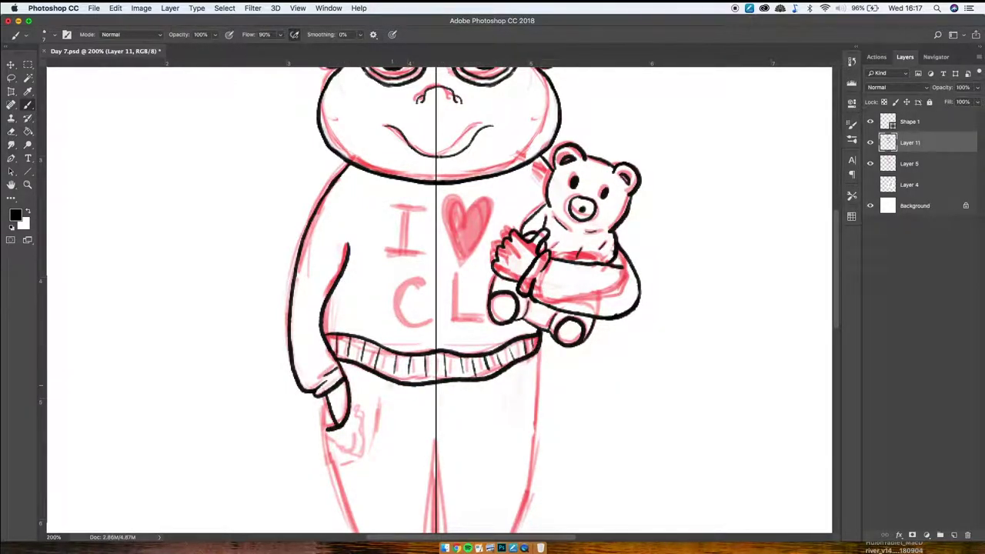
# - Ink the pocket creases and the left trouser leg's outer edge down to its ribbed ankle cuff
pyautogui.moveTo(451, 455); pyautogui.dragTo(407, 262)
pyautogui.moveTo(291, 248); pyautogui.dragTo(368, 413)
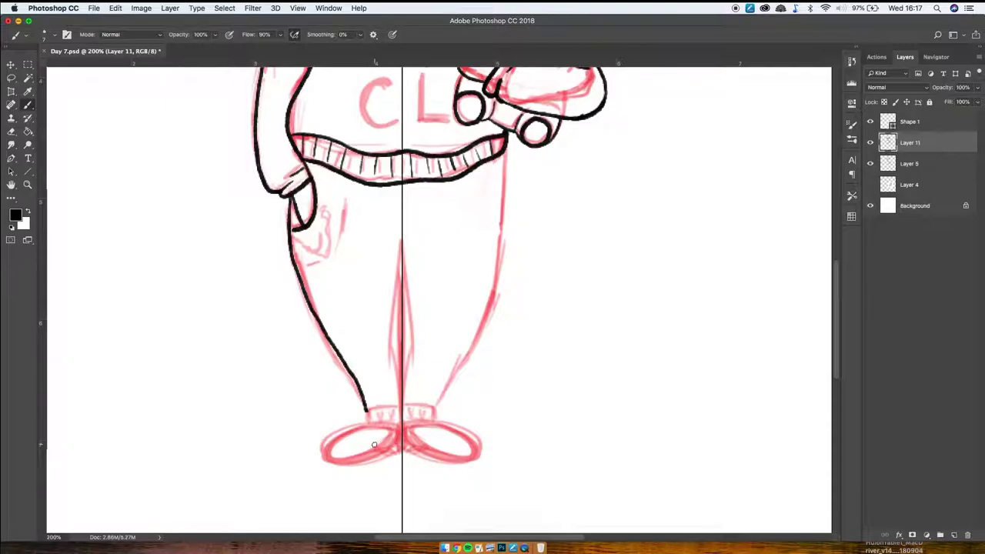
pyautogui.hotkey('ctrl', 'z')
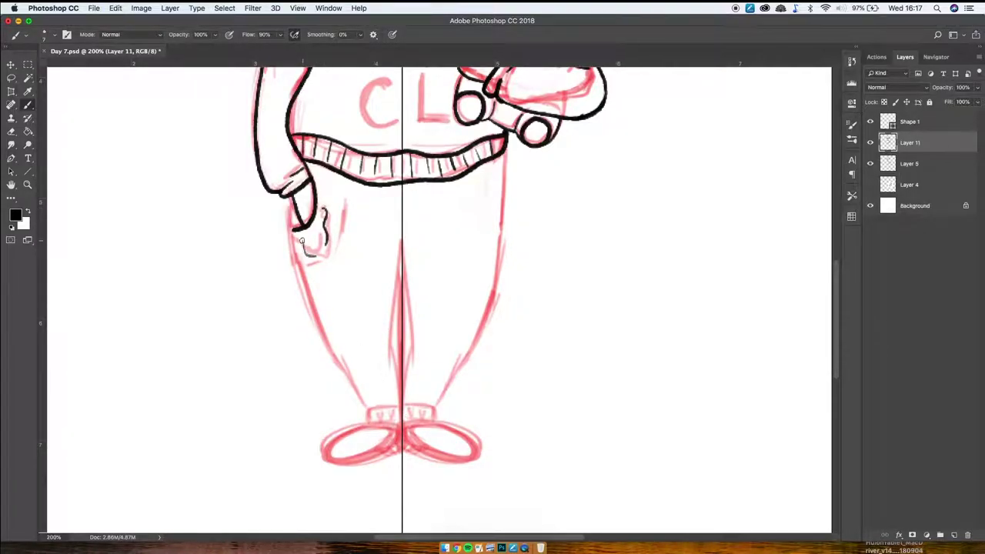
pyautogui.moveTo(290, 230)
pyautogui.mouseDown()
pyautogui.moveTo(344, 373)
pyautogui.moveTo(400, 410)
pyautogui.moveTo(387, 425)
pyautogui.mouseUp()
pyautogui.moveTo(394, 413); pyautogui.dragTo(393, 424)
pyautogui.moveTo(399, 410); pyautogui.dragTo(401, 240)
pyautogui.hotkey('ctrl', 'z')
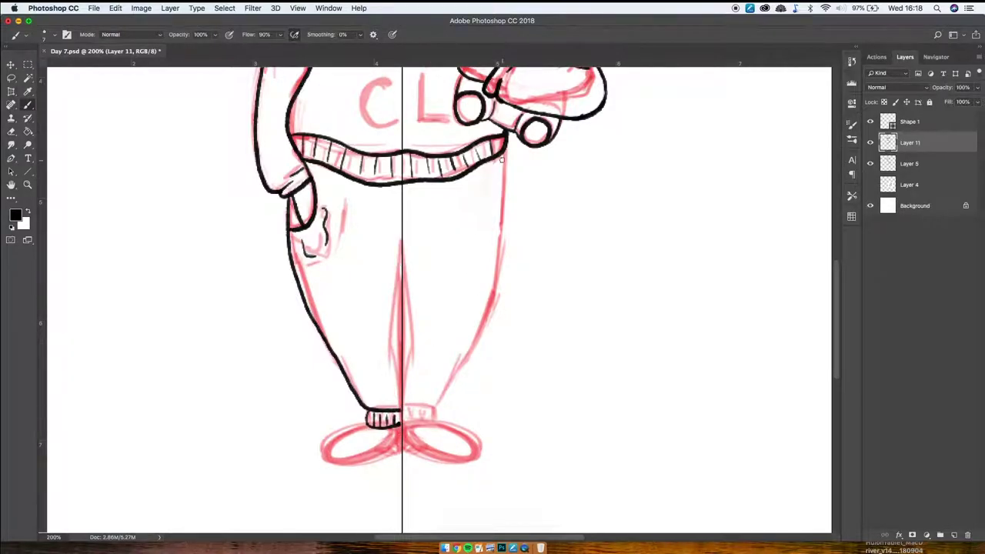
# - Ink the right trouser leg down to its ribbed ankle cuff and the narrow gap between the legs, and hide the red sketch
pyautogui.moveTo(500, 159); pyautogui.dragTo(427, 411)
pyautogui.moveTo(401, 238)
pyautogui.mouseDown()
pyautogui.moveTo(400, 412)
pyautogui.moveTo(402, 392)
pyautogui.mouseUp()
pyautogui.click(871, 164)
pyautogui.click(28, 185)
pyautogui.click(160, 187)
pyautogui.moveTo(436, 233); pyautogui.dragTo(457, 377)
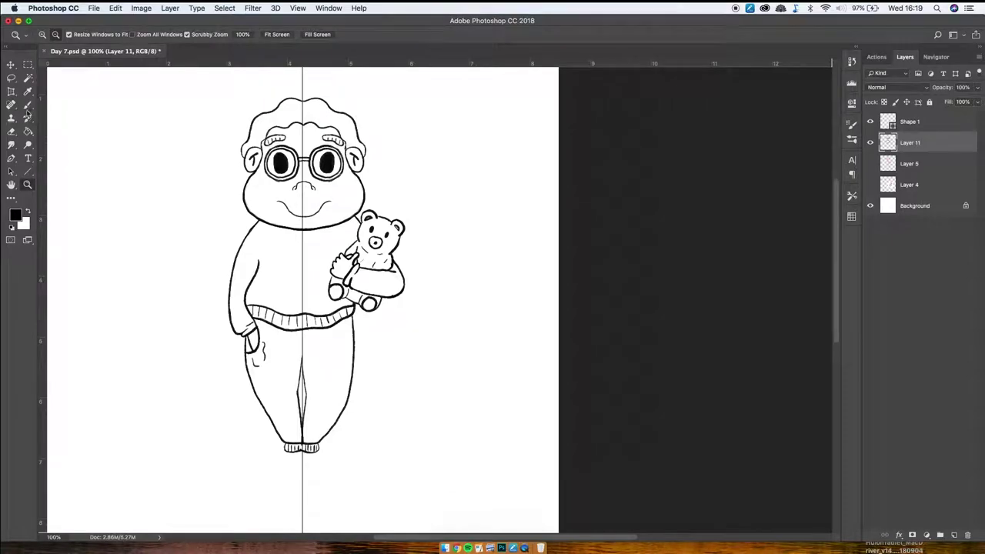
# - Erase the gap between the legs and ink a single centre line from the sweater hem to the ankle cuffs
pyautogui.press('e')
pyautogui.moveTo(303, 357); pyautogui.dragTo(303, 398)
pyautogui.press('b')
pyautogui.moveTo(301, 329); pyautogui.dragTo(301, 436)
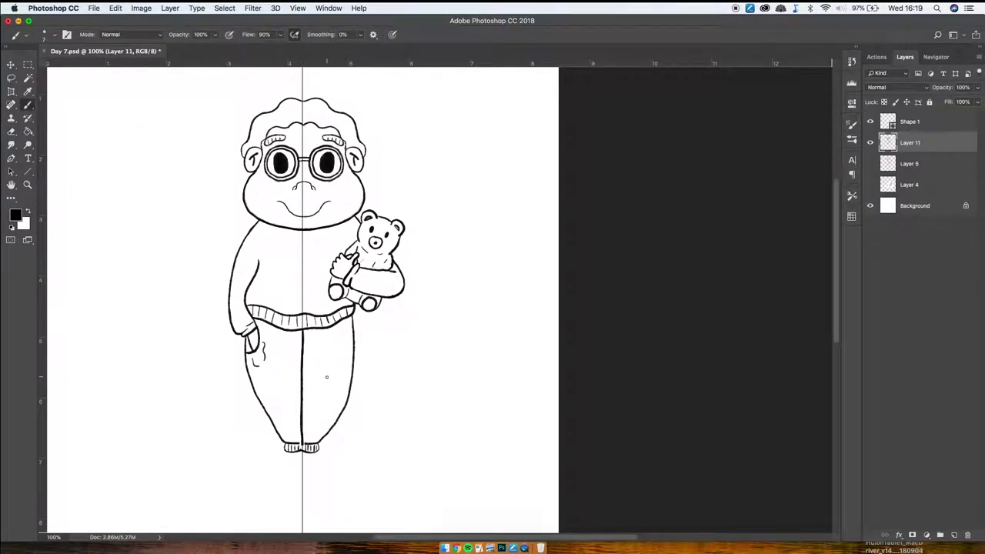
# - Erase the old creases beside the left pocket and ink a new wavy upper crease
pyautogui.click(28, 185)
pyautogui.click(262, 354)
pyautogui.click(11, 131)
pyautogui.moveTo(247, 363)
pyautogui.mouseDown()
pyautogui.moveTo(260, 370)
pyautogui.moveTo(268, 343)
pyautogui.mouseUp()
pyautogui.click(29, 106)
pyautogui.press('super+z')
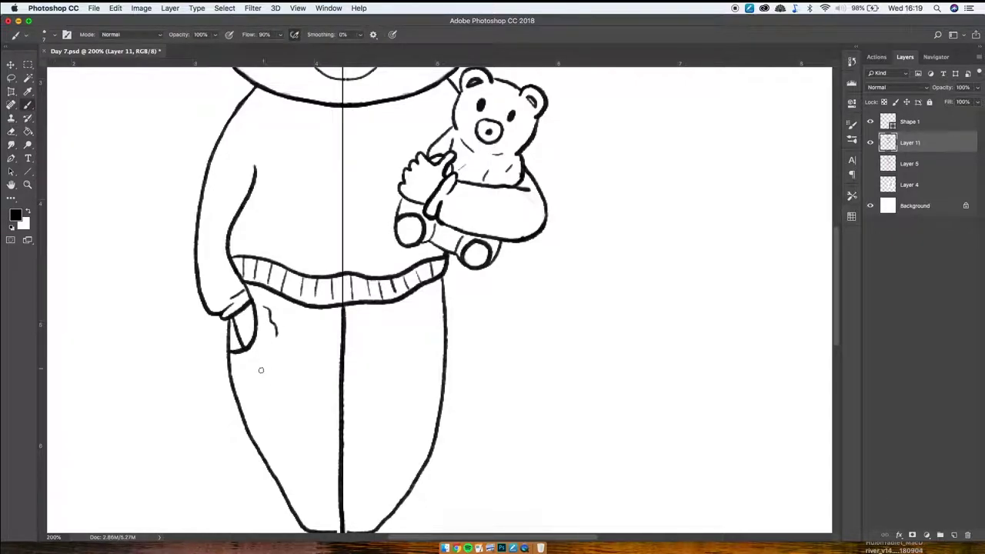
# - Clean up below the left pocket and ink short wavy crease lines there
pyautogui.click(11, 132)
pyautogui.moveTo(250, 360); pyautogui.dragTo(268, 362)
pyautogui.click(29, 105)
pyautogui.click(10, 131)
pyautogui.click(29, 104)
pyautogui.press('super+z')
pyautogui.press('alt+super+z')
pyautogui.press('alt+super+z')
pyautogui.press('alt+super+z')
pyautogui.moveTo(508, 312); pyautogui.dragTo(533, 145)
# - Hide the Shape 1 centre line, check the face line art without it and clear the selection
pyautogui.press('z')
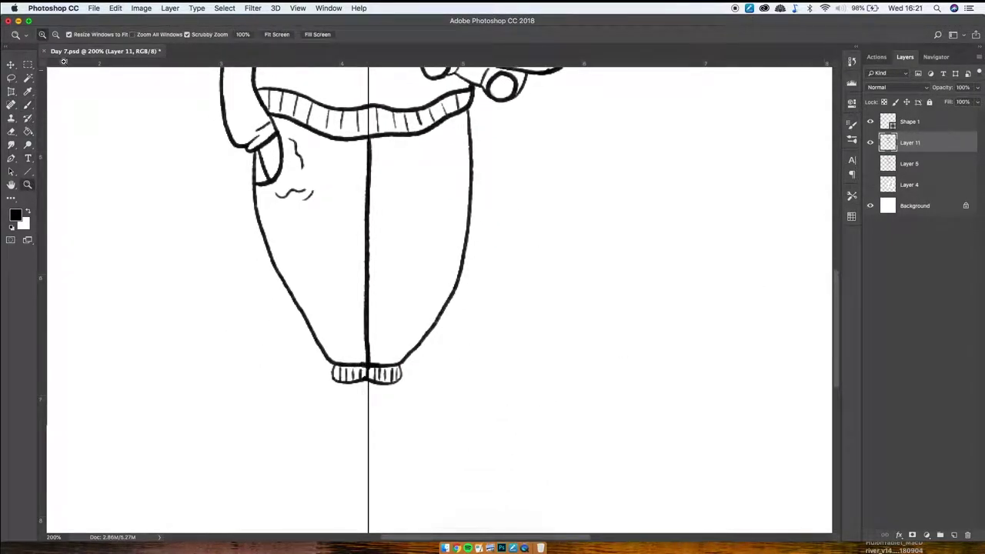
pyautogui.keyDown('alt'); pyautogui.click(450, 352); pyautogui.keyUp('alt')
pyautogui.click(870, 122)
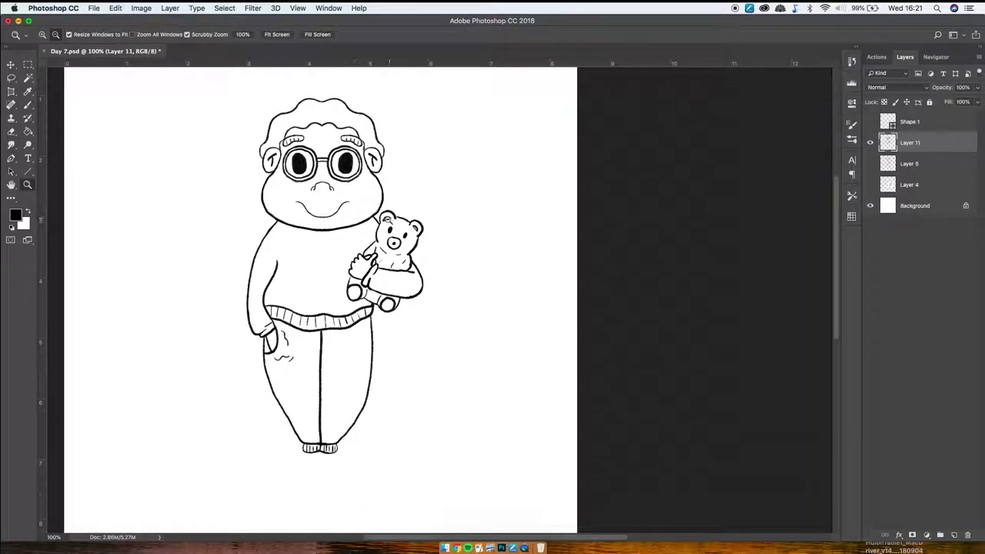
pyautogui.press('super+equal')
pyautogui.press('v')
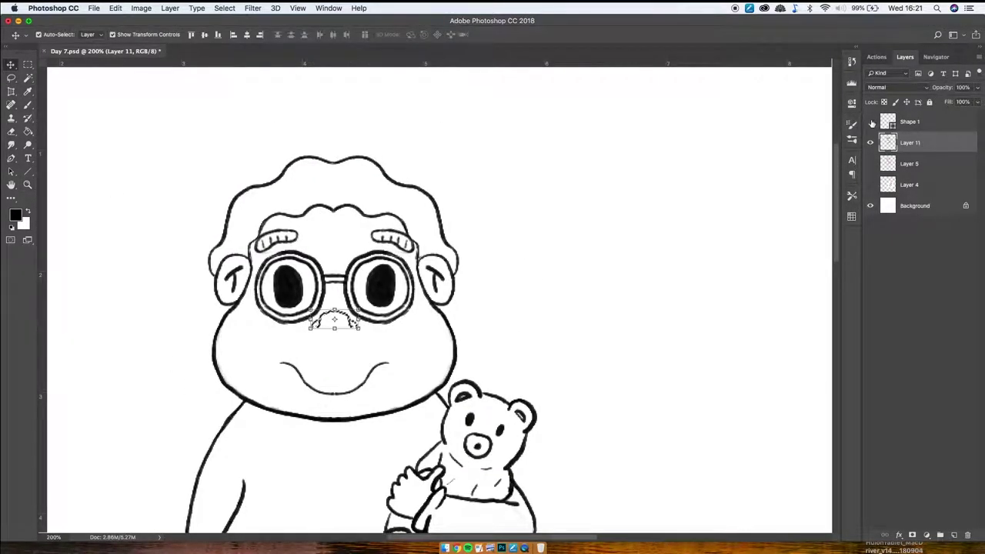
pyautogui.click(870, 123)
pyautogui.press('m')
pyautogui.press('super+d')
pyautogui.click(871, 122)
# - Try to ink a rounded left shoe below the ankle cuff
pyautogui.moveTo(506, 453); pyautogui.dragTo(494, 238)
pyautogui.moveTo(461, 428); pyautogui.dragTo(498, 252)
pyautogui.press('b')
pyautogui.moveTo(320, 474)
pyautogui.mouseDown()
pyautogui.moveTo(357, 476)
pyautogui.moveTo(318, 476)
pyautogui.mouseUp()
pyautogui.moveTo(354, 501); pyautogui.dragTo(354, 411)
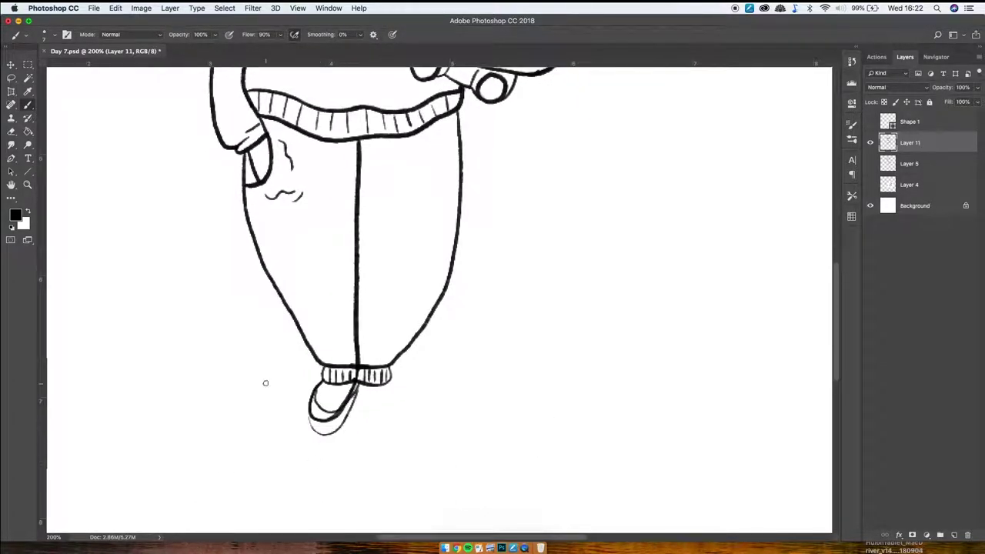
pyautogui.press('super+z')
# - Show the red sketch and ink a front-facing left shoe with a sole and two lace marks, tidying its inner edge
pyautogui.click(870, 163)
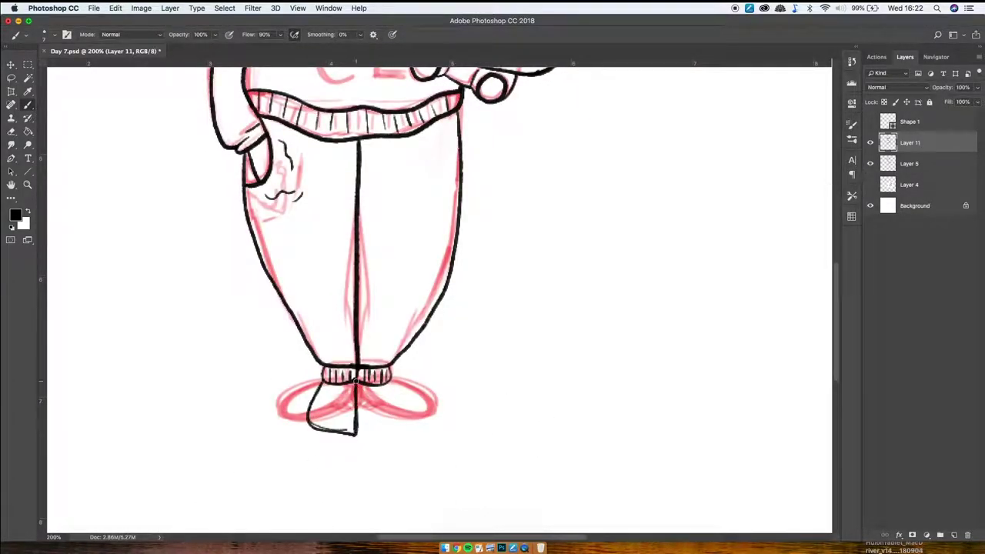
pyautogui.press('e')
pyautogui.press('b')
pyautogui.moveTo(309, 425); pyautogui.dragTo(329, 433)
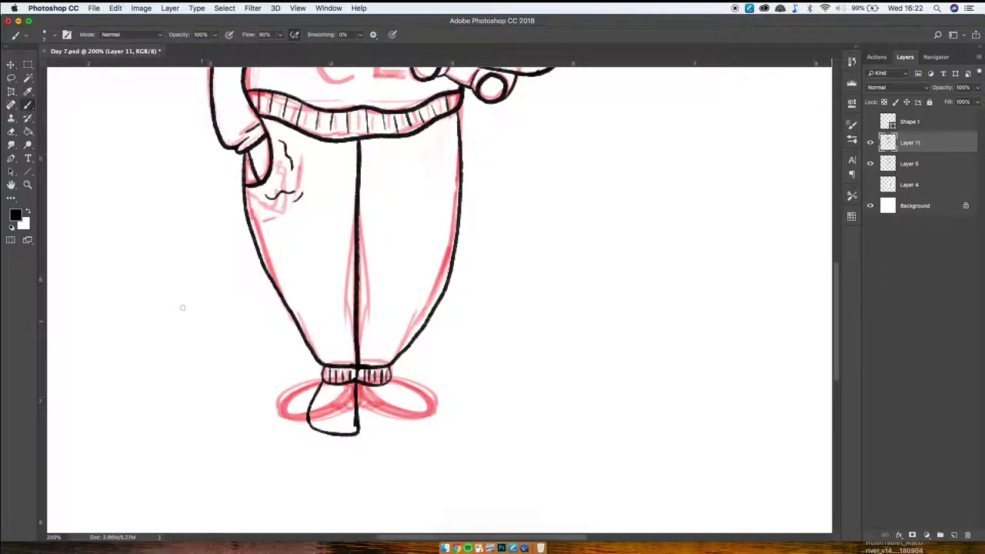
pyautogui.press('e')
pyautogui.moveTo(356, 388); pyautogui.dragTo(358, 433)
pyautogui.press('b')
# - Copy the left shoe onto a new layer, flip it horizontally and place it as the right shoe
pyautogui.press('l')
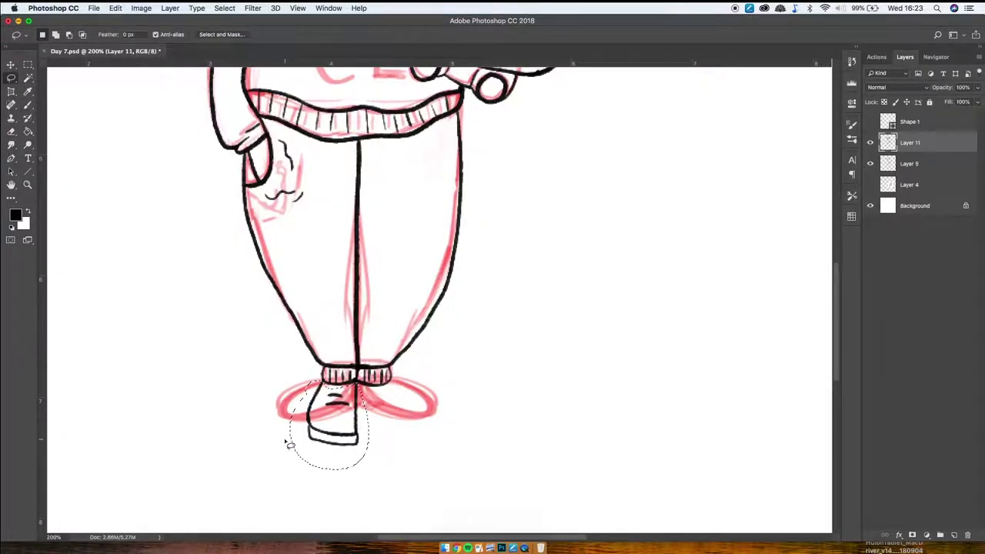
pyautogui.press('super+c')
pyautogui.click(115, 9)
pyautogui.moveTo(135, 110)
pyautogui.click(278, 111)
pyautogui.click(115, 8)
pyautogui.click(281, 347)
pyautogui.press('v')
pyautogui.moveTo(309, 394); pyautogui.dragTo(355, 394)
pyautogui.click(423, 429)
# - Hide the sketch, merge the copied shoe on Layer 12 with Layer 11 and retrace the line between the shoes
pyautogui.click(870, 185)
pyautogui.press('e')
pyautogui.click(914, 144)
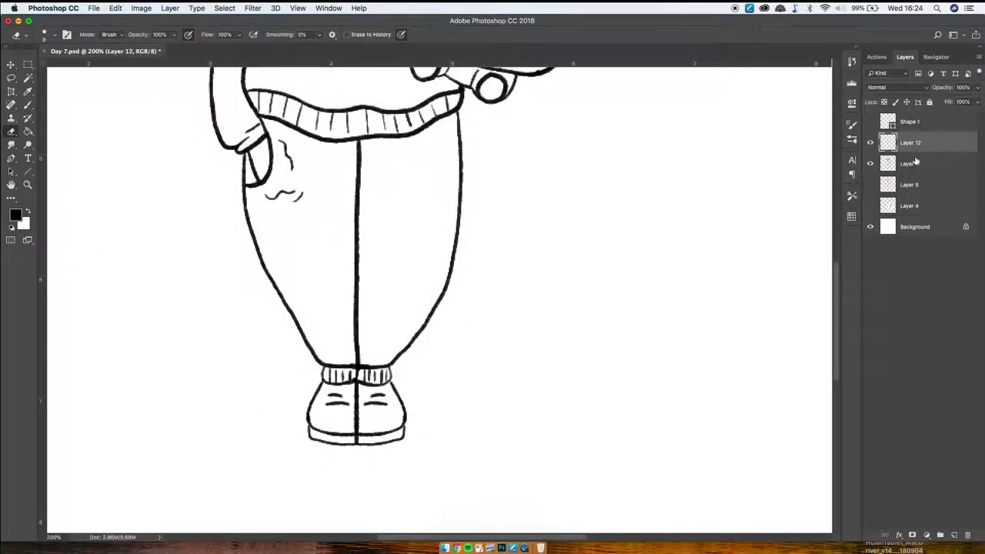
pyautogui.keyDown('shift'); pyautogui.click(916, 162); pyautogui.keyUp('shift')
pyautogui.click(170, 8)
pyautogui.click(189, 375)
pyautogui.press('b')
pyautogui.moveTo(355, 380); pyautogui.dragTo(355, 423)
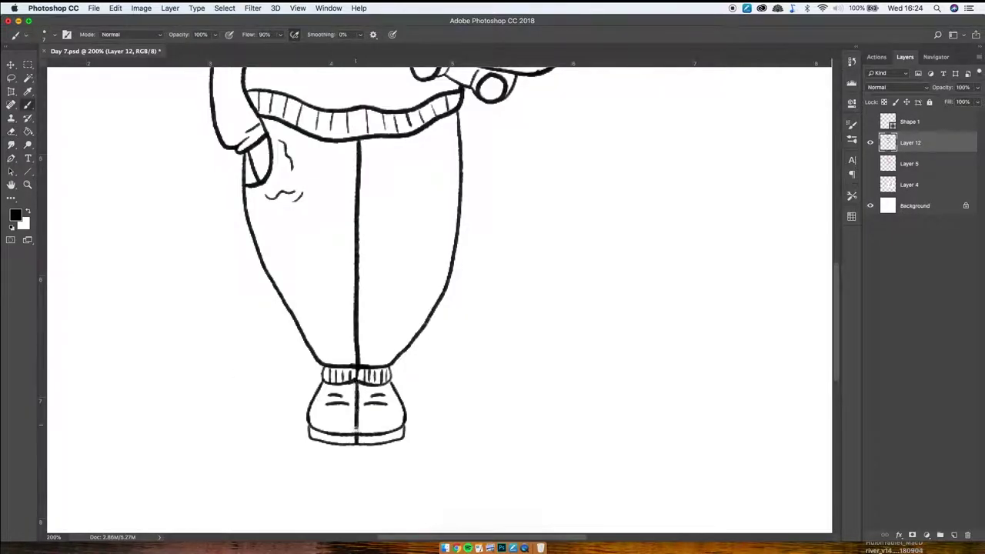
# - Show the sketch and ink the sweater's side line next to the inner edge of the left sleeve
pyautogui.click(27, 184)
pyautogui.click(431, 317)
pyautogui.click(431, 317)
pyautogui.moveTo(512, 330); pyautogui.dragTo(545, 392)
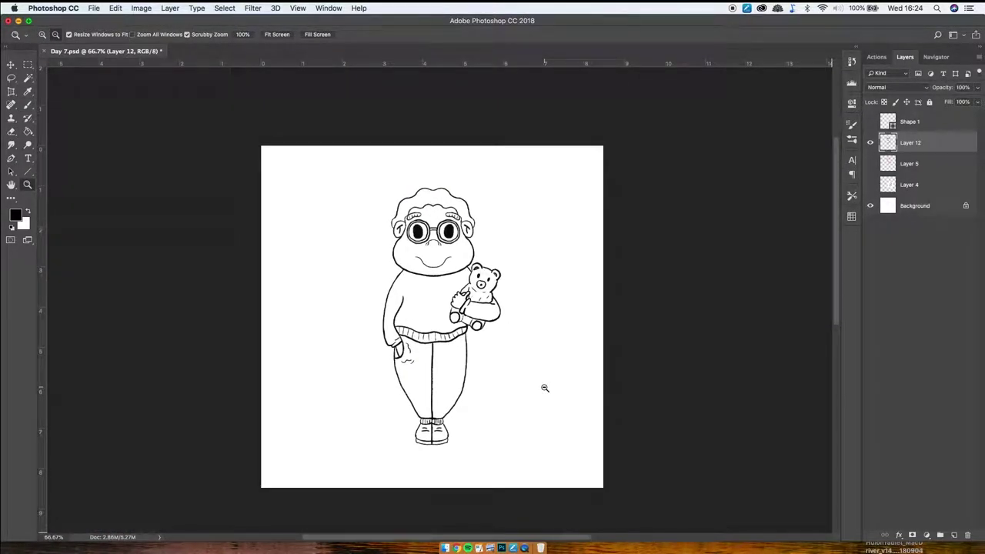
pyautogui.click(870, 163)
pyautogui.click(42, 35)
pyautogui.click(402, 324)
pyautogui.click(401, 324)
pyautogui.press('b')
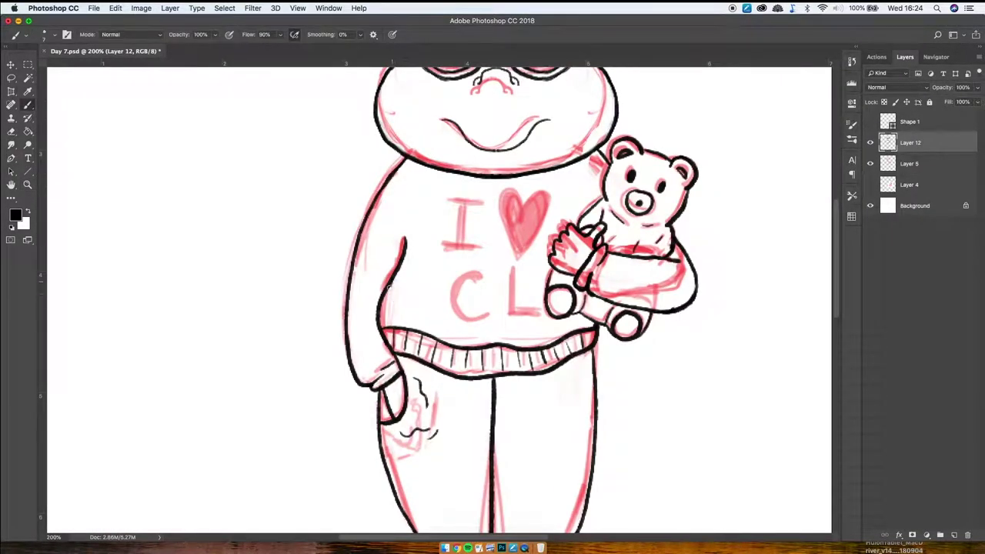
pyautogui.moveTo(389, 287); pyautogui.dragTo(386, 332)
pyautogui.press('e')
pyautogui.press('b')
# - Ink the sweater's "I", heart outline and "CL" lettering over the sketch, and hide the sketch layer
pyautogui.moveTo(450, 202); pyautogui.dragTo(481, 201)
pyautogui.moveTo(463, 202); pyautogui.dragTo(463, 244)
pyautogui.moveTo(526, 208); pyautogui.dragTo(518, 261)
pyautogui.moveTo(525, 208)
pyautogui.mouseDown()
pyautogui.moveTo(505, 296)
pyautogui.moveTo(488, 316)
pyautogui.mouseUp()
pyautogui.moveTo(514, 274); pyautogui.dragTo(541, 320)
pyautogui.click(870, 164)
pyautogui.click(27, 185)
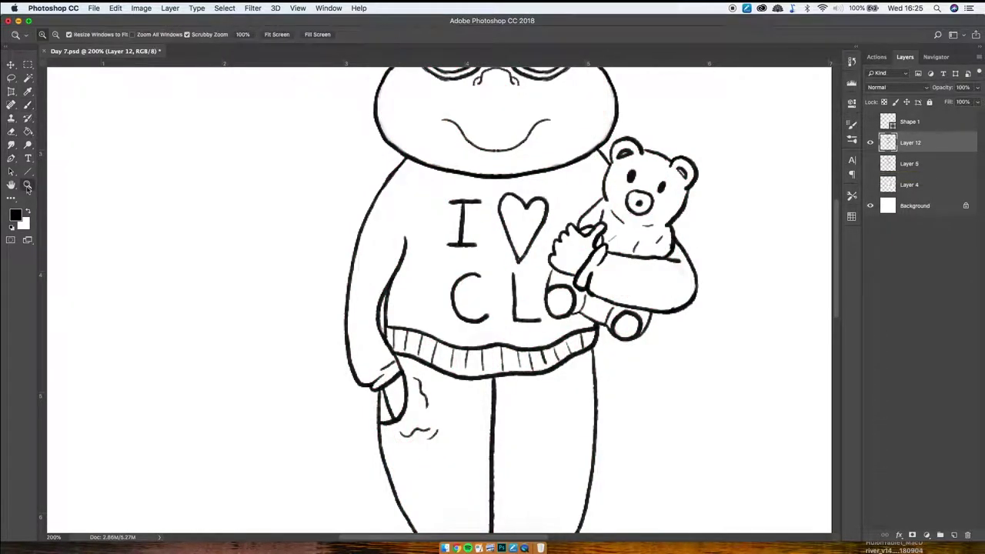
# - Ink the curved pocket opening on the right trouser leg
pyautogui.press('super+minus')
pyautogui.press('b')
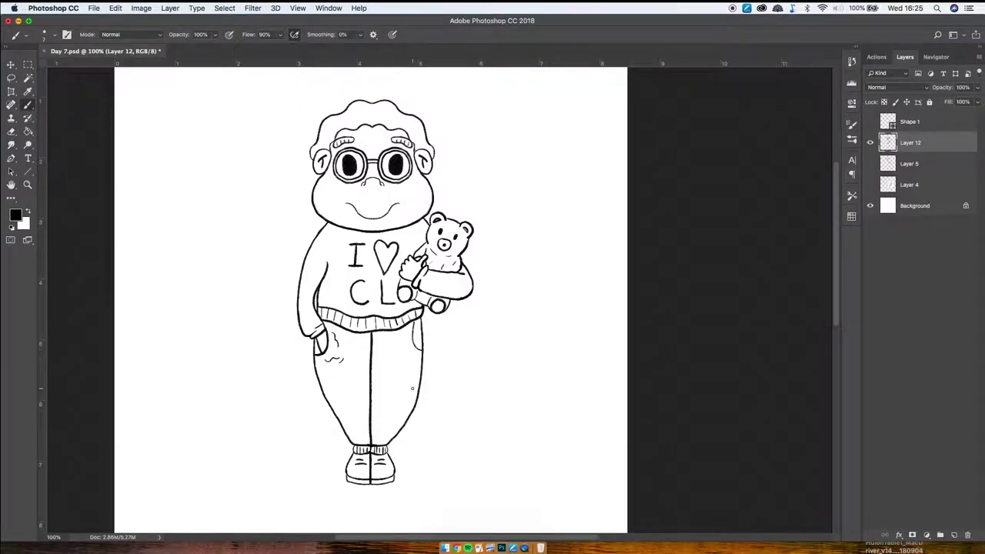
pyautogui.press('e')
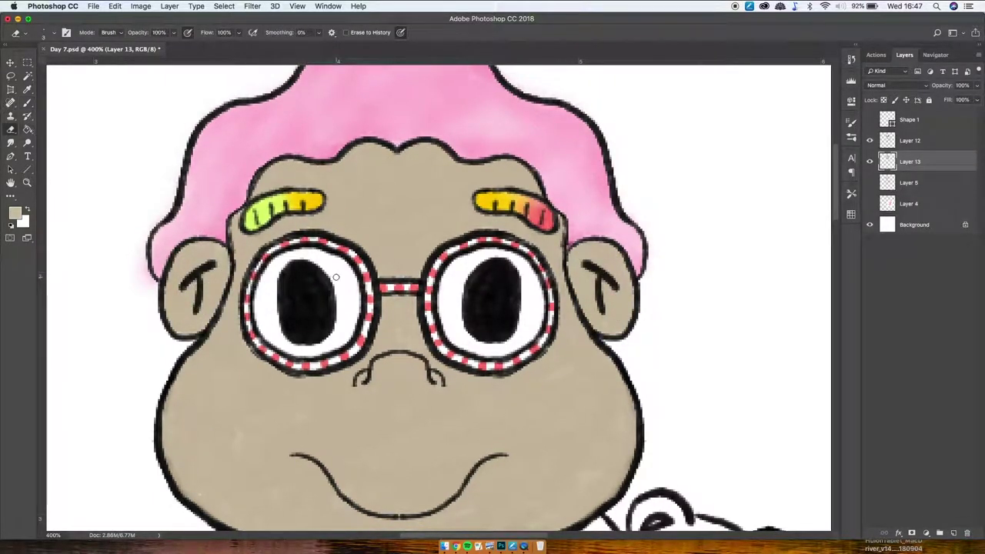
# - Try to erase part of the left pupil's edge on Layer 12
pyautogui.hotkey('alt', ']')
pyautogui.moveTo(333, 283); pyautogui.dragTo(322, 296)
pyautogui.press('super+z')
pyautogui.click(16, 210)
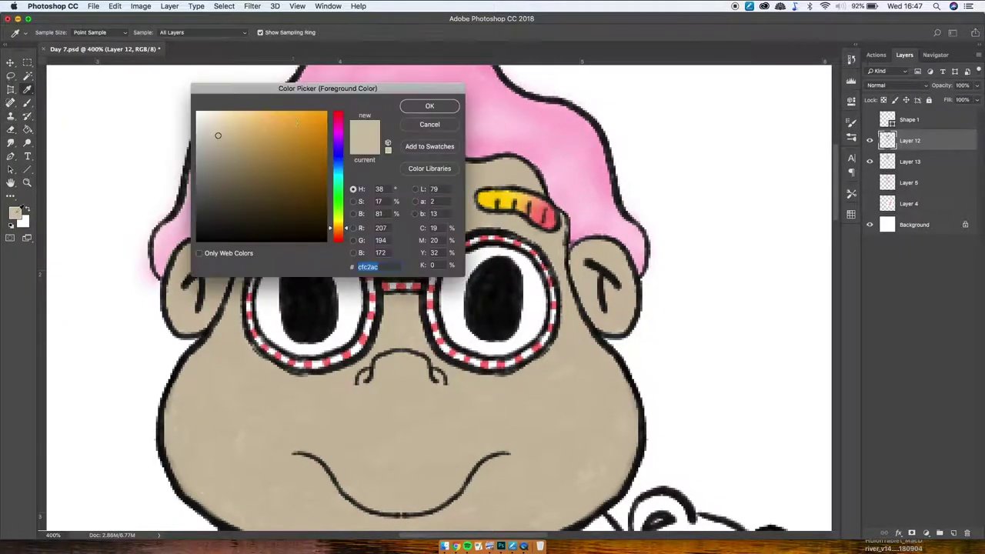
pyautogui.click(439, 126)
# - Paint a beige skin-colour swatch on Layer 13 in the blank area beside the head
pyautogui.click(910, 162)
pyautogui.press('b')
pyautogui.moveTo(777, 110)
pyautogui.mouseDown()
pyautogui.moveTo(765, 131)
pyautogui.moveTo(778, 99)
pyautogui.mouseUp()
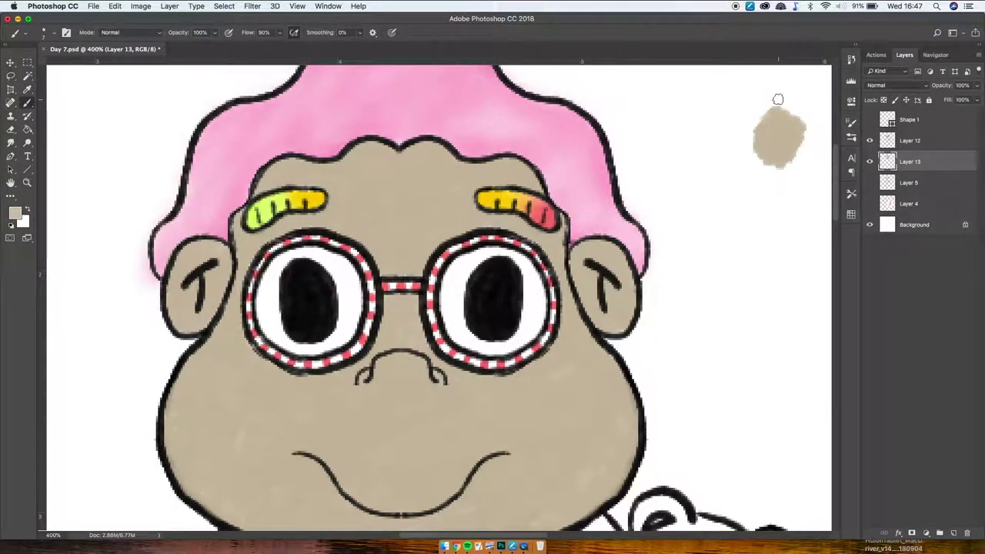
# - Choose a darker grey-beige and shade the inner folds of both ears and the nostrils
pyautogui.click(16, 212)
pyautogui.click(603, 279)
pyautogui.press('Return')
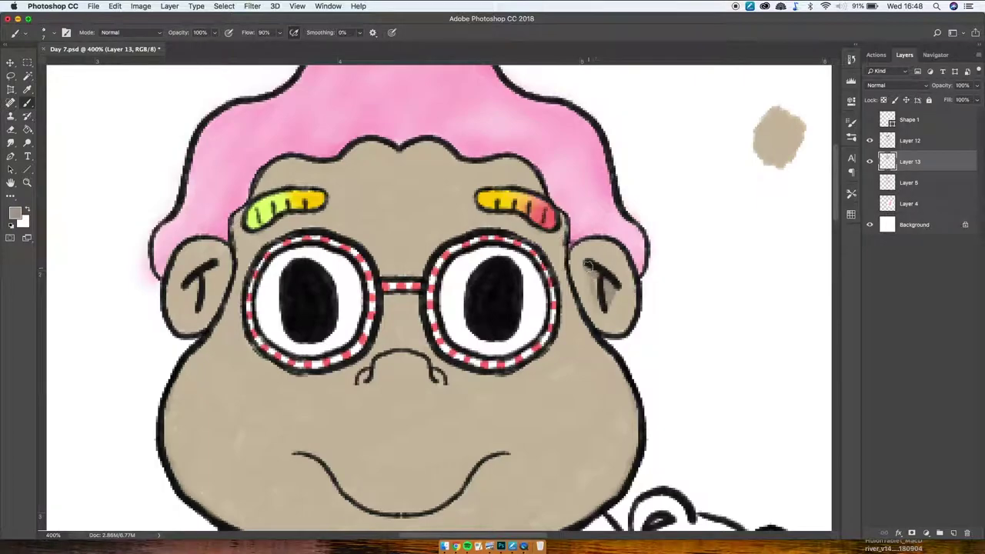
pyautogui.moveTo(586, 265); pyautogui.dragTo(608, 271)
pyautogui.hotkey('ctrl', 'z')
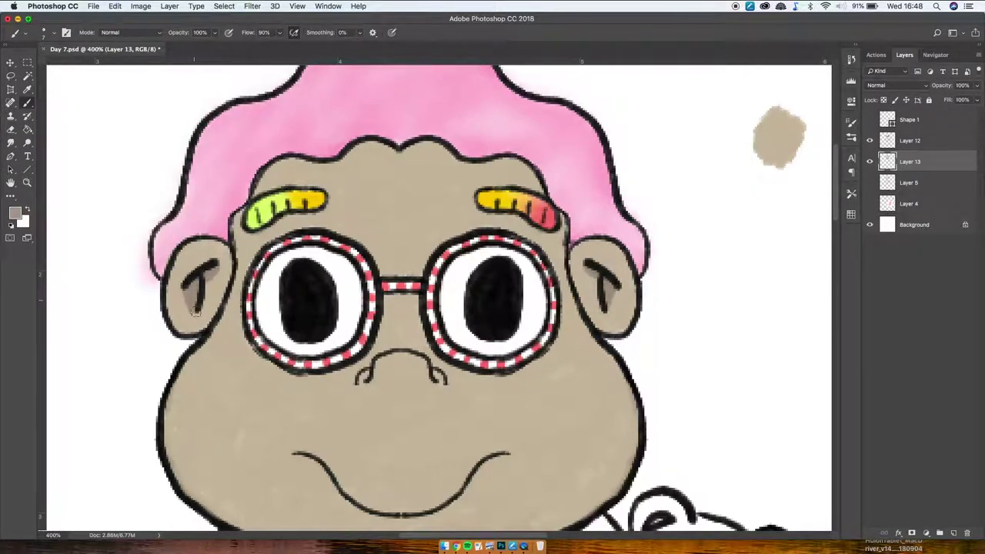
pyautogui.moveTo(360, 372); pyautogui.dragTo(369, 380)
pyautogui.moveTo(432, 372); pyautogui.dragTo(443, 381)
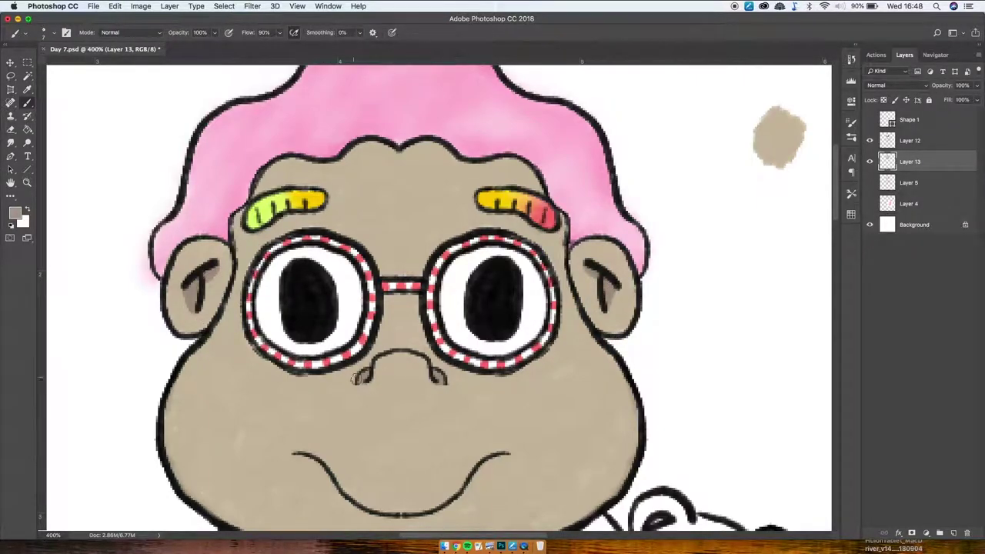
# - Shade the edges of both ears where they meet the face, on a duplicate of Layer 13
pyautogui.scroll(-5, 427, 354)
pyautogui.moveTo(360, 337)
pyautogui.mouseDown()
pyautogui.moveTo(461, 385)
pyautogui.moveTo(497, 343)
pyautogui.moveTo(526, 337)
pyautogui.mouseUp()
pyautogui.press('alt+super+z')
pyautogui.scroll(5, 706, 416)
pyautogui.moveTo(605, 300); pyautogui.dragTo(633, 377)
pyautogui.moveTo(626, 289)
pyautogui.mouseDown()
pyautogui.moveTo(607, 294)
pyautogui.moveTo(651, 293)
pyautogui.moveTo(606, 331)
pyautogui.moveTo(629, 374)
pyautogui.mouseUp()
pyautogui.press('alt+super+z')
pyautogui.press('alt+super+z')
pyautogui.press('alt+super+z')
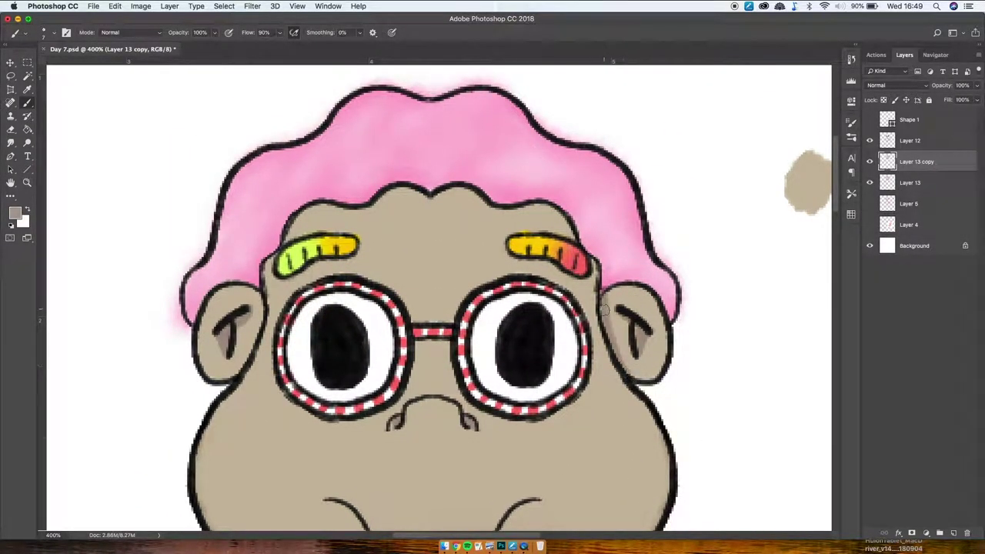
# - Sample the beige skin colour from the swatch, keep it alongside the darker shading tone and return to the Brush
pyautogui.click(24, 223)
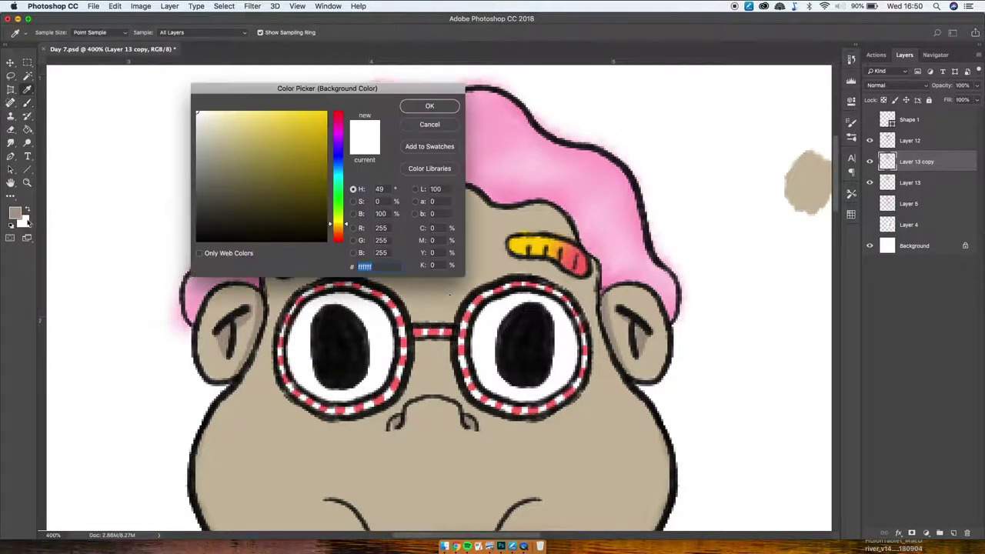
pyautogui.click(805, 181)
pyautogui.click(428, 125)
pyautogui.click(806, 175)
pyautogui.click(27, 89)
pyautogui.click(805, 181)
pyautogui.click(28, 209)
pyautogui.click(26, 102)
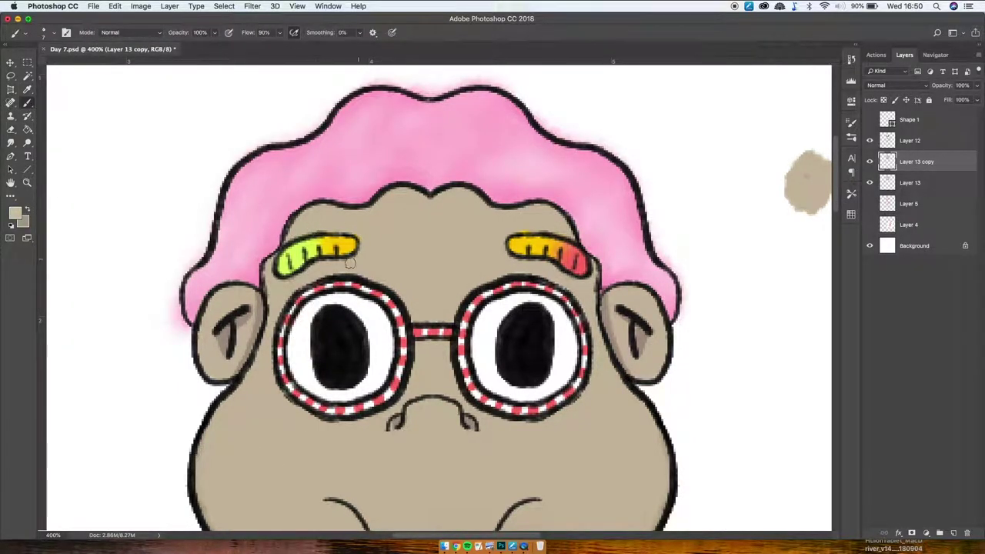
# - Shade beneath the smile line with the darker grey-beige
pyautogui.click(27, 182)
pyautogui.keyDown('alt'); pyautogui.click(431, 231); pyautogui.keyUp('alt')
pyautogui.keyDown('alt'); pyautogui.click(430, 231); pyautogui.keyUp('alt')
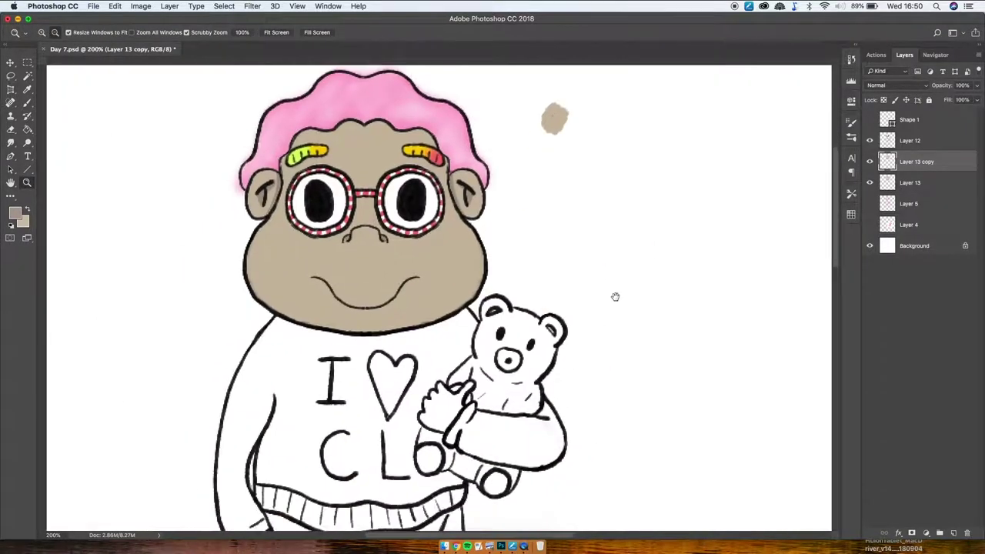
pyautogui.moveTo(615, 297); pyautogui.dragTo(629, 361)
pyautogui.keyDown('alt'); pyautogui.click(597, 352); pyautogui.keyUp('alt')
pyautogui.click(497, 377)
pyautogui.click(498, 376)
pyautogui.press('b')
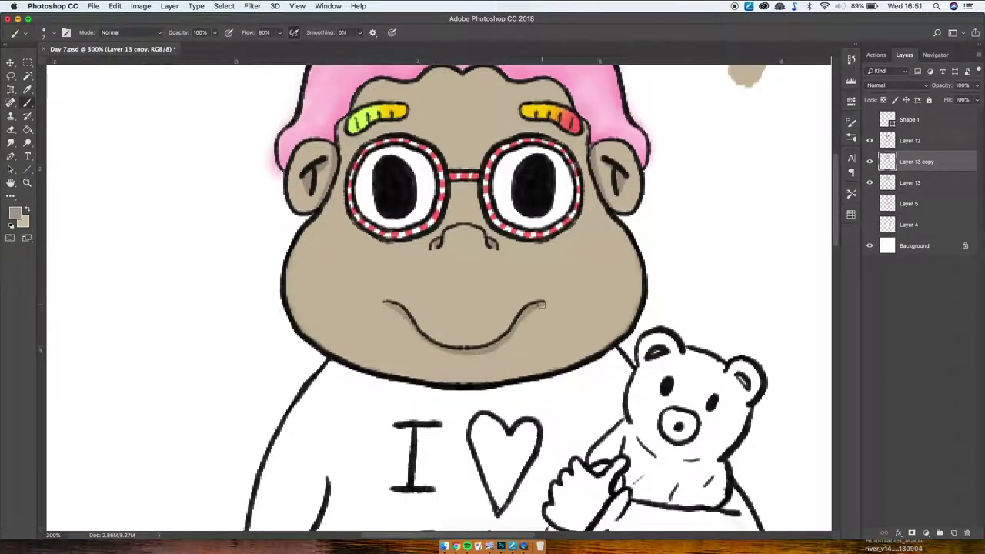
pyautogui.moveTo(745, 305); pyautogui.dragTo(689, 379)
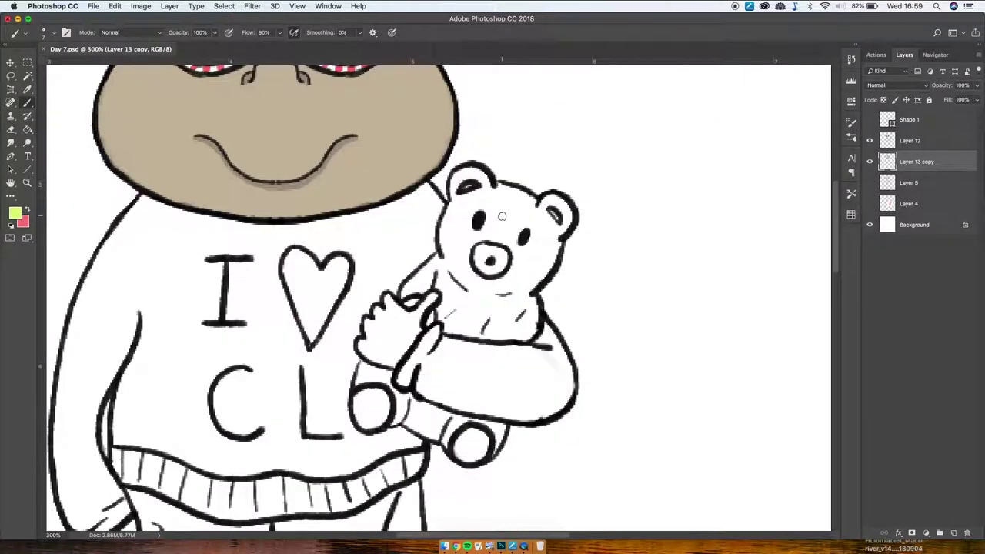
# - Set light green as the paint colour and start filling the teddy bear's head and ears
pyautogui.moveTo(500, 217)
pyautogui.mouseDown()
pyautogui.moveTo(462, 225)
pyautogui.moveTo(484, 198)
pyautogui.moveTo(467, 181)
pyautogui.moveTo(526, 223)
pyautogui.moveTo(555, 201)
pyautogui.moveTo(508, 191)
pyautogui.moveTo(527, 220)
pyautogui.mouseUp()
pyautogui.click(14, 213)
pyautogui.press('Return')
pyautogui.click(15, 213)
pyautogui.click(259, 115)
pyautogui.click(430, 105)
pyautogui.press('x')
pyautogui.press('i')
pyautogui.click(465, 225)
pyautogui.press('b')
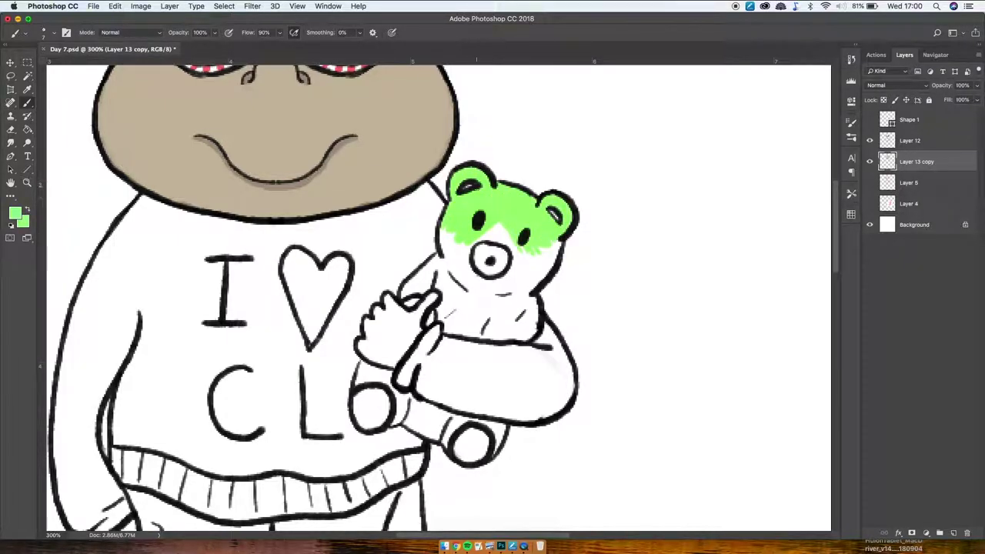
# - Fill the rest of the teddy bear with light green and its foot pads with a slightly bluer green
pyautogui.moveTo(481, 253)
pyautogui.mouseDown()
pyautogui.moveTo(499, 268)
pyautogui.moveTo(532, 248)
pyautogui.moveTo(492, 308)
pyautogui.moveTo(482, 237)
pyautogui.moveTo(457, 291)
pyautogui.moveTo(492, 317)
pyautogui.moveTo(425, 272)
pyautogui.moveTo(468, 329)
pyautogui.moveTo(519, 337)
pyautogui.mouseUp()
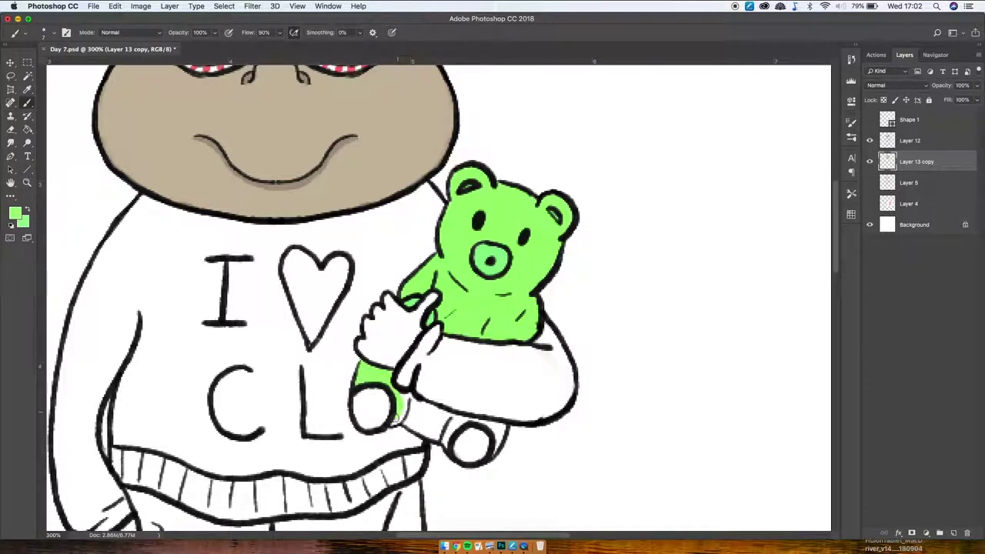
pyautogui.moveTo(396, 416)
pyautogui.mouseDown()
pyautogui.moveTo(416, 427)
pyautogui.moveTo(377, 391)
pyautogui.mouseUp()
pyautogui.moveTo(447, 422)
pyautogui.mouseDown()
pyautogui.moveTo(493, 437)
pyautogui.moveTo(428, 416)
pyautogui.moveTo(464, 438)
pyautogui.mouseUp()
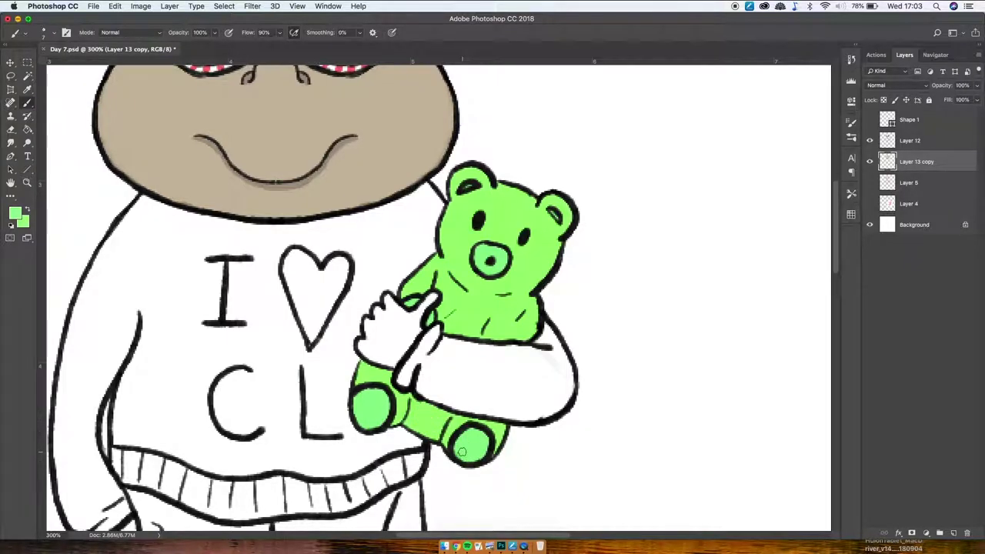
# - Sample the beige skin colour and fill the hand holding the bear and the hand in the left pocket
pyautogui.keyDown('alt'); pyautogui.click(382, 331); pyautogui.keyUp('alt')
pyautogui.moveTo(412, 322)
pyautogui.mouseDown()
pyautogui.moveTo(370, 343)
pyautogui.moveTo(400, 304)
pyautogui.moveTo(383, 351)
pyautogui.mouseUp()
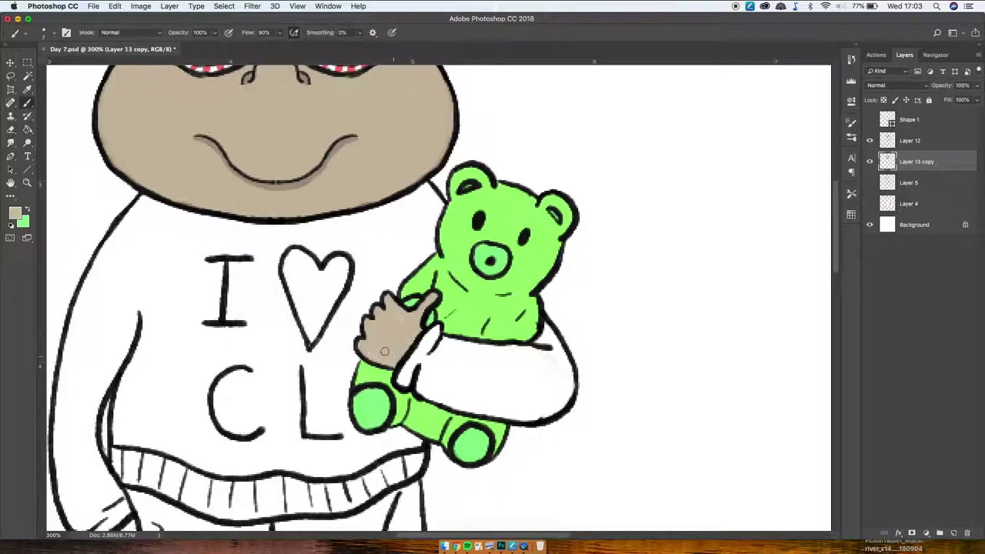
pyautogui.click(28, 182)
pyautogui.keyDown('alt'); pyautogui.click(63, 194); pyautogui.keyUp('alt')
pyautogui.keyDown('alt'); pyautogui.click(360, 431); pyautogui.keyUp('alt')
pyautogui.moveTo(407, 429); pyautogui.dragTo(393, 383)
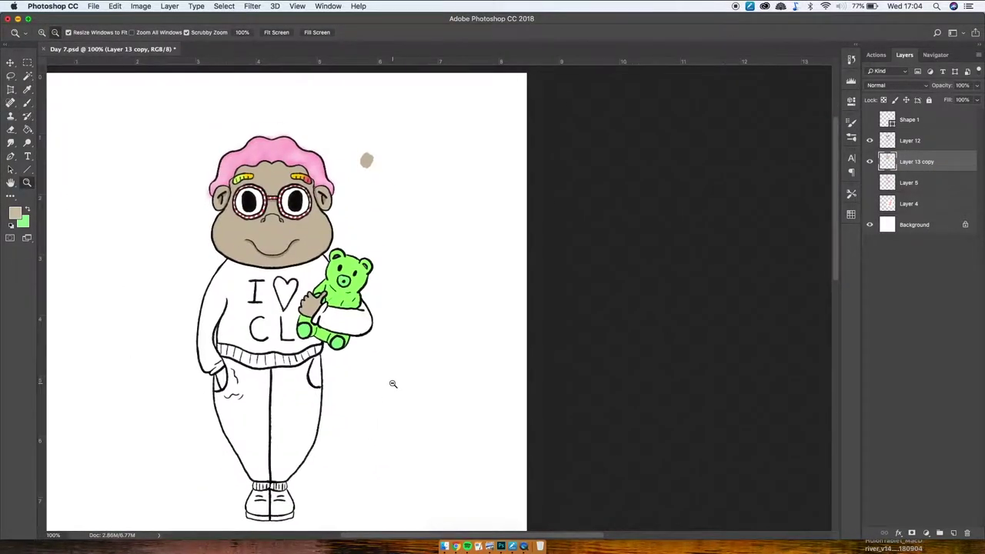
pyautogui.click(223, 391)
pyautogui.scroll(1, 222, 392)
pyautogui.press('b')
pyautogui.moveTo(217, 352); pyautogui.dragTo(222, 386)
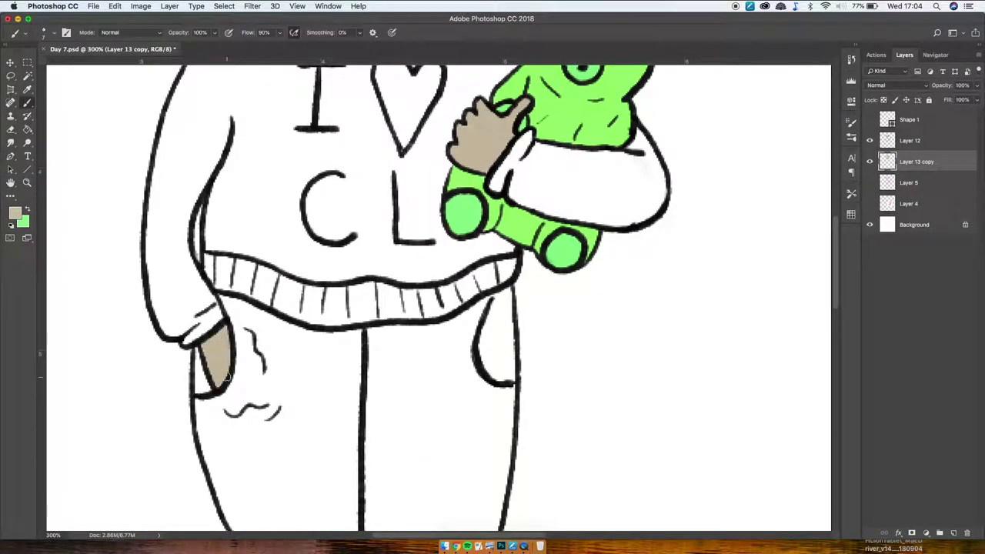
pyautogui.press('z')
pyautogui.scroll(-5, 332, 444)
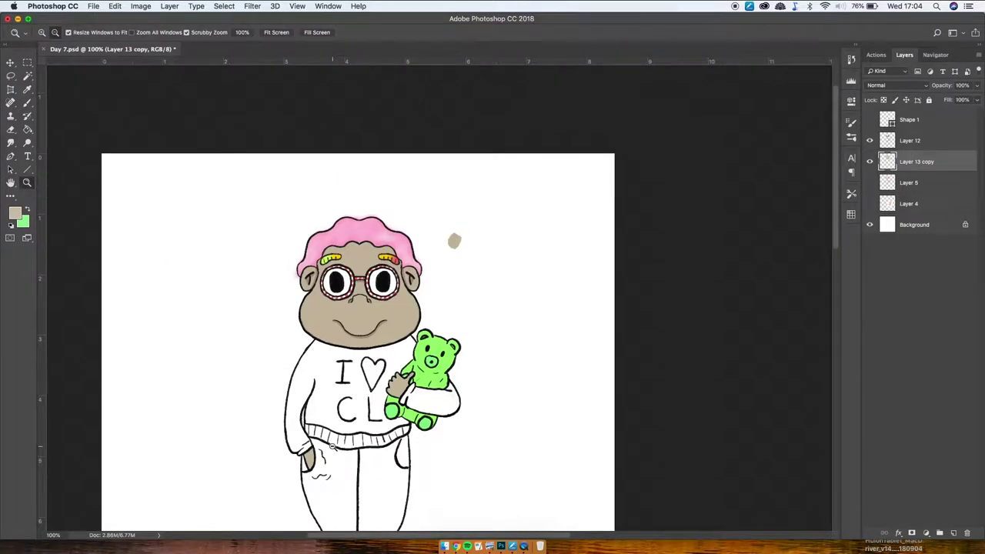
# - Sample the red from the drawing and fill the heart on the sweater with it
pyautogui.click(27, 89)
pyautogui.keyDown('alt'); pyautogui.click(395, 260); pyautogui.keyUp('alt')
pyautogui.click(27, 182)
pyautogui.click(396, 270)
pyautogui.click(396, 269)
pyautogui.click(396, 269)
pyautogui.click(27, 89)
pyautogui.moveTo(253, 400)
pyautogui.mouseDown()
pyautogui.moveTo(267, 383)
pyautogui.moveTo(237, 90)
pyautogui.mouseUp()
pyautogui.press('b')
pyautogui.press('x')
pyautogui.moveTo(262, 313); pyautogui.dragTo(244, 348)
pyautogui.moveTo(259, 385)
pyautogui.mouseDown()
pyautogui.moveTo(323, 342)
pyautogui.moveTo(281, 416)
pyautogui.mouseUp()
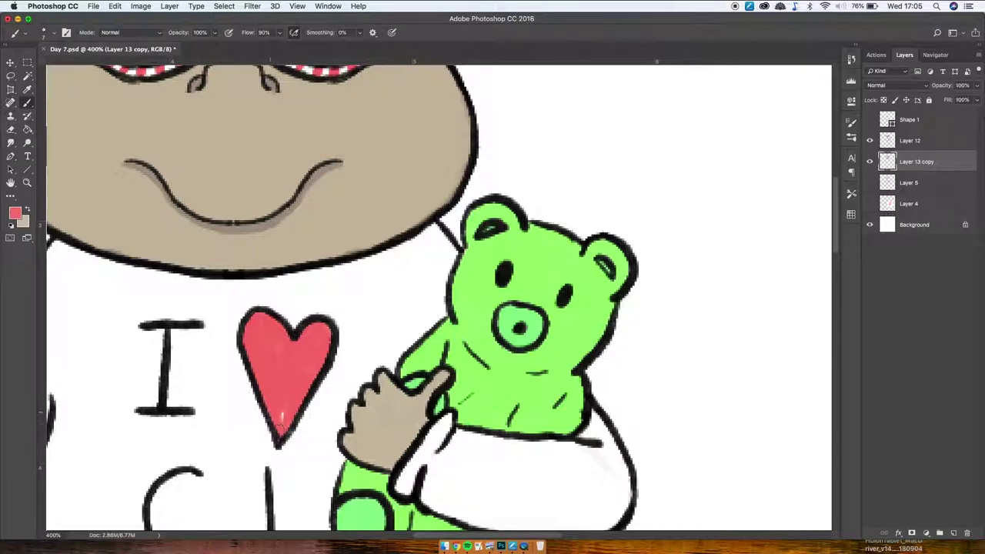
# - Paint the sweater's pocket-side sleeve, the shoulders and the area beneath the chin with yellow-green
pyautogui.scroll(-3, 331, 352)
pyautogui.scroll(10, 289, 339)
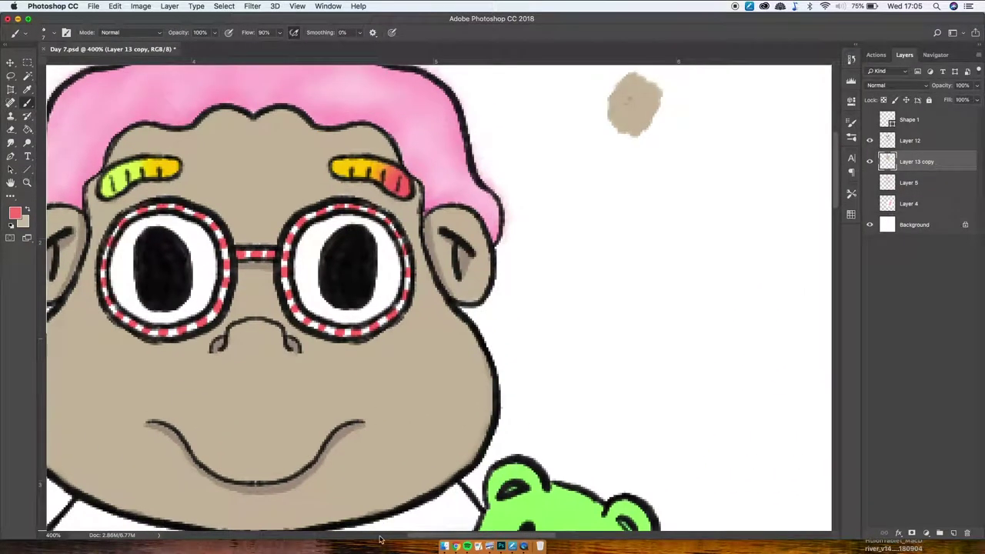
pyautogui.moveTo(410, 528); pyautogui.dragTo(517, 133)
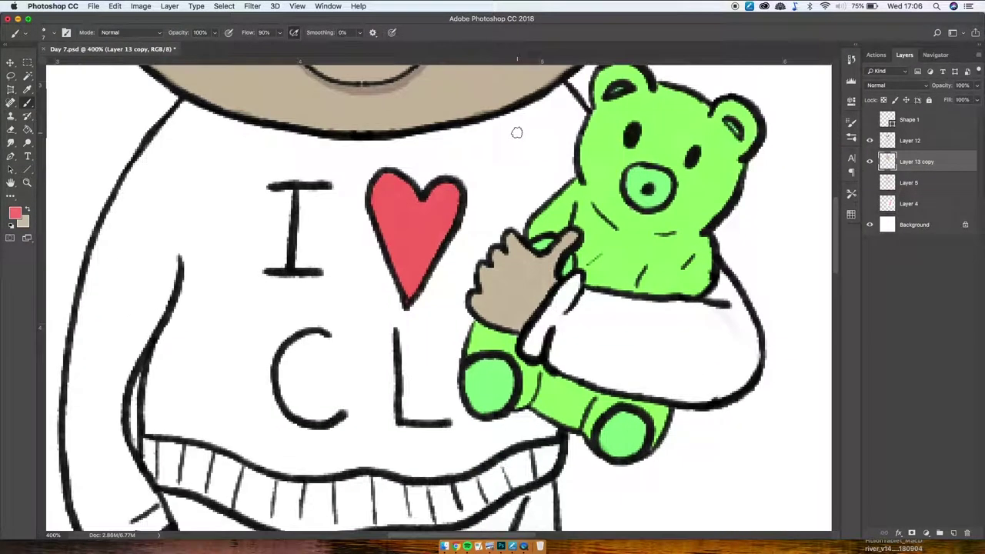
pyautogui.scroll(-1, 48, 150)
pyautogui.hotkey('ctrl', '0')
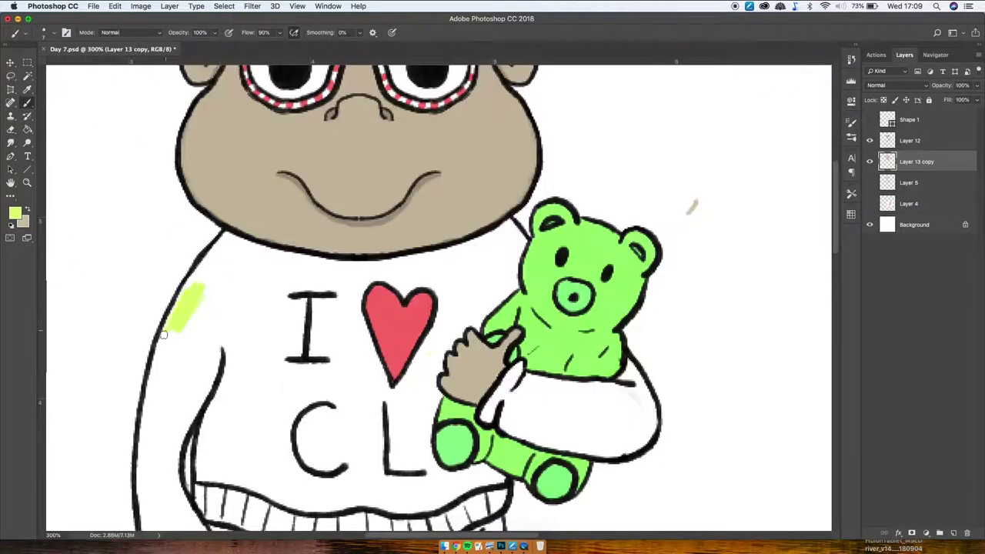
pyautogui.moveTo(171, 327); pyautogui.dragTo(223, 240)
pyautogui.moveTo(203, 278)
pyautogui.mouseDown()
pyautogui.moveTo(281, 255)
pyautogui.moveTo(222, 249)
pyautogui.moveTo(209, 353)
pyautogui.moveTo(208, 339)
pyautogui.moveTo(148, 409)
pyautogui.moveTo(193, 410)
pyautogui.moveTo(161, 404)
pyautogui.moveTo(192, 455)
pyautogui.moveTo(172, 349)
pyautogui.mouseUp()
pyautogui.moveTo(157, 362)
pyautogui.mouseDown()
pyautogui.moveTo(176, 341)
pyautogui.moveTo(180, 397)
pyautogui.moveTo(217, 438)
pyautogui.moveTo(202, 442)
pyautogui.mouseUp()
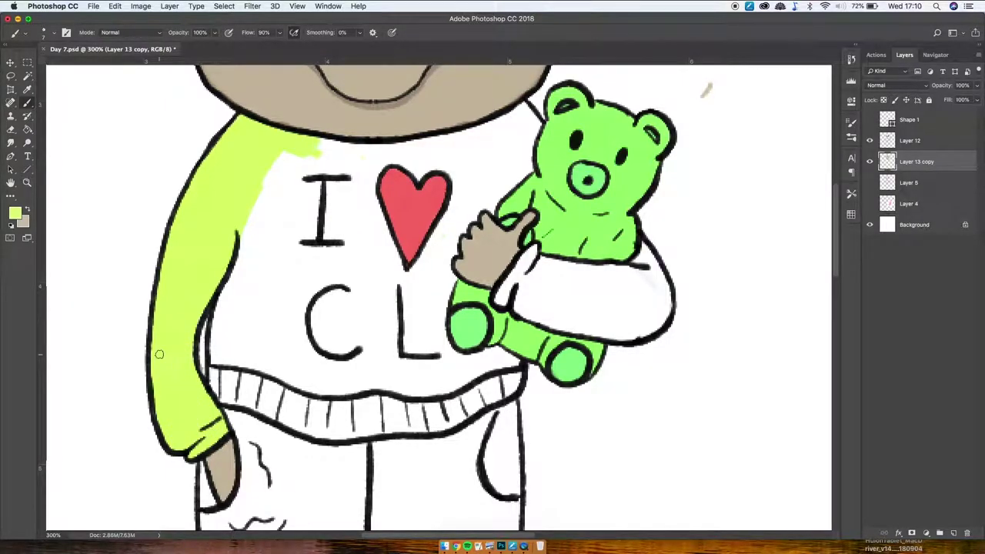
pyautogui.moveTo(319, 150)
pyautogui.mouseDown()
pyautogui.moveTo(394, 148)
pyautogui.moveTo(527, 115)
pyautogui.moveTo(483, 130)
pyautogui.mouseUp()
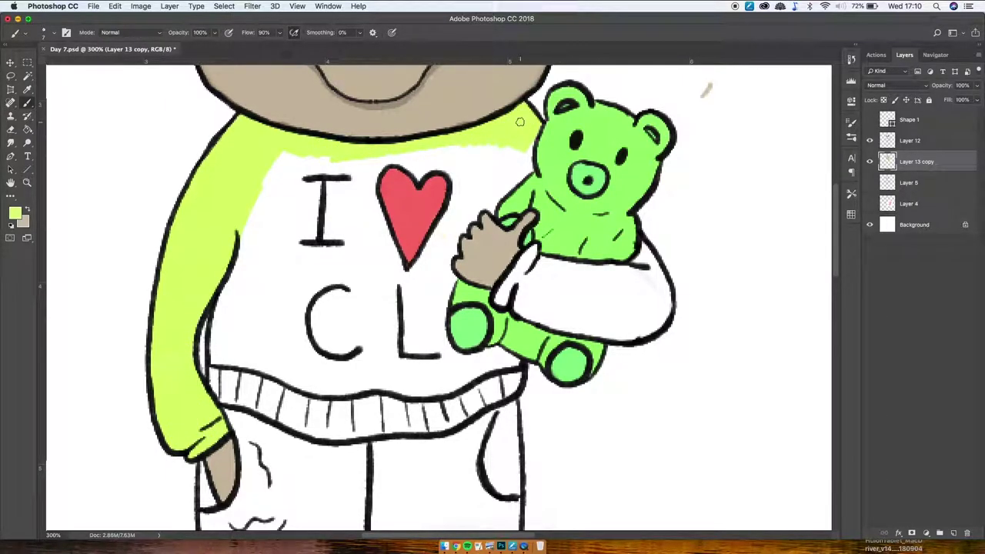
pyautogui.click(27, 183)
pyautogui.click(269, 323)
pyautogui.click(448, 448)
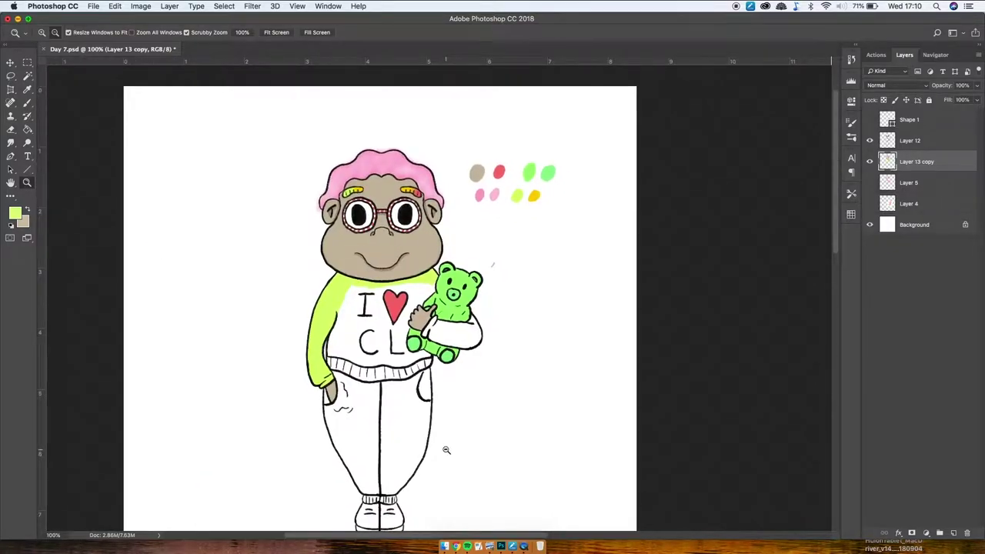
pyautogui.press('b')
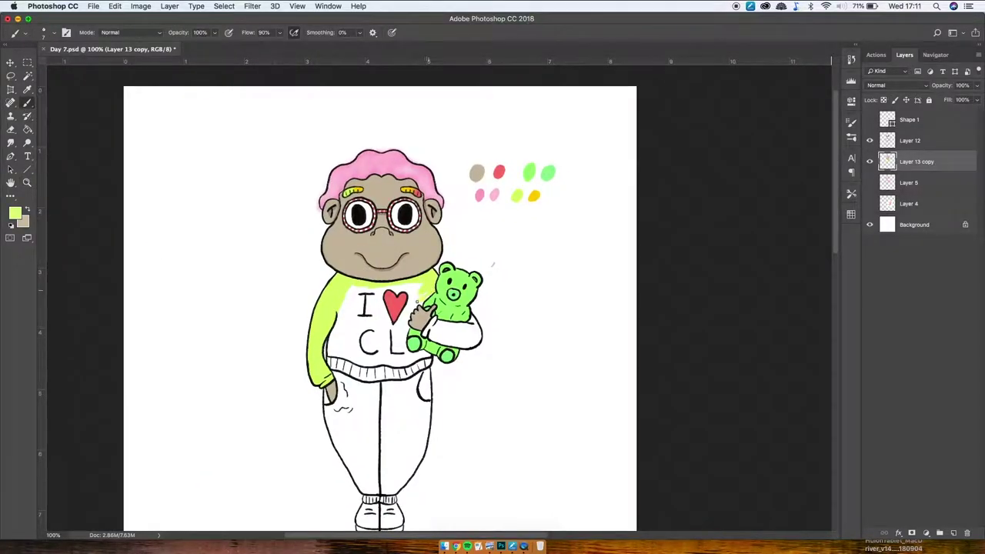
# - Sample the golden yellow swatch and scribble a test patch on the trousers beside the pocket creases
pyautogui.click(27, 90)
pyautogui.click(28, 209)
pyautogui.click(533, 196)
pyautogui.click(27, 103)
pyautogui.moveTo(365, 392); pyautogui.dragTo(357, 408)
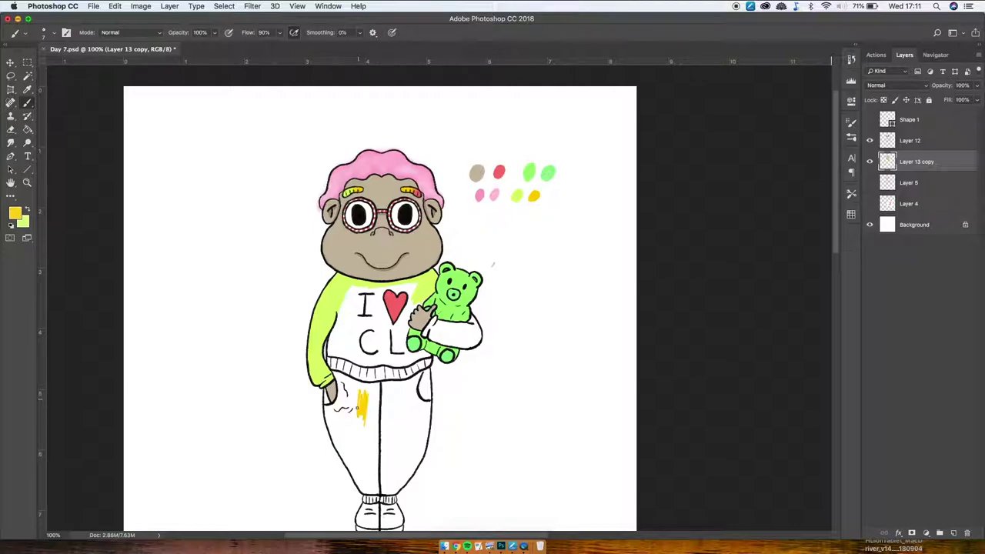
# - Sample the red swatch and fill both shoes with it, leaving the soles white
pyautogui.click(27, 89)
pyautogui.click(480, 196)
pyautogui.click(498, 173)
pyautogui.click(28, 209)
pyautogui.click(27, 103)
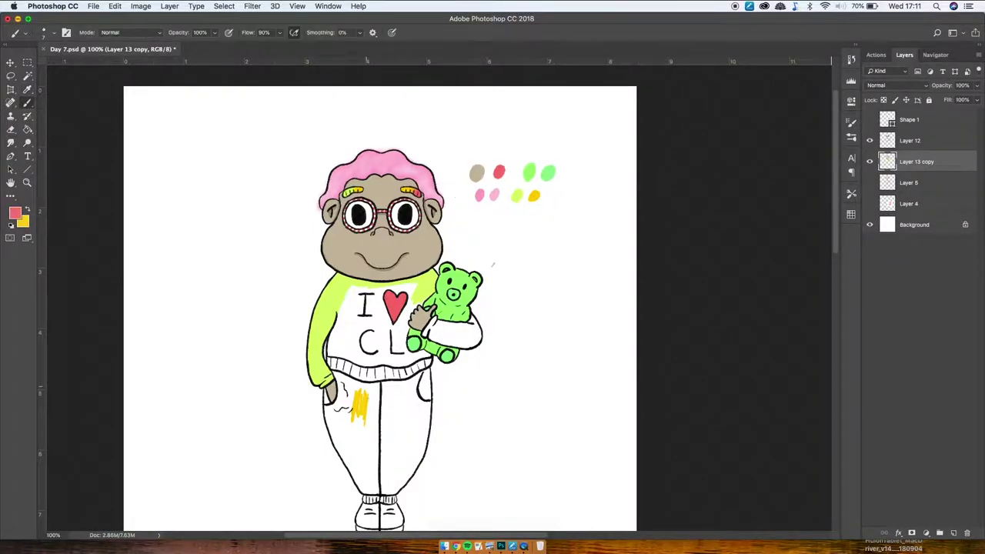
pyautogui.moveTo(363, 518); pyautogui.dragTo(374, 512)
pyautogui.moveTo(417, 485); pyautogui.dragTo(424, 463)
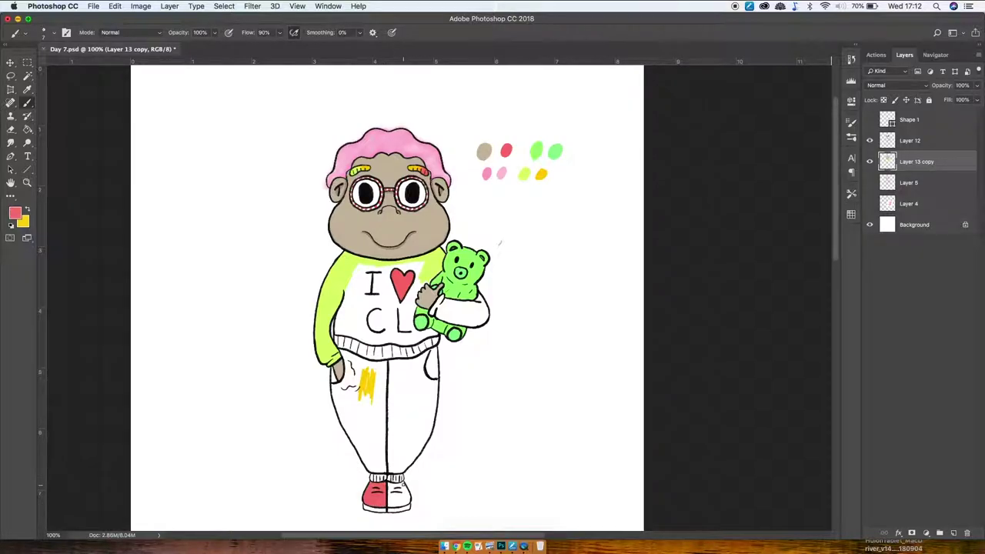
pyautogui.moveTo(406, 496); pyautogui.dragTo(399, 492)
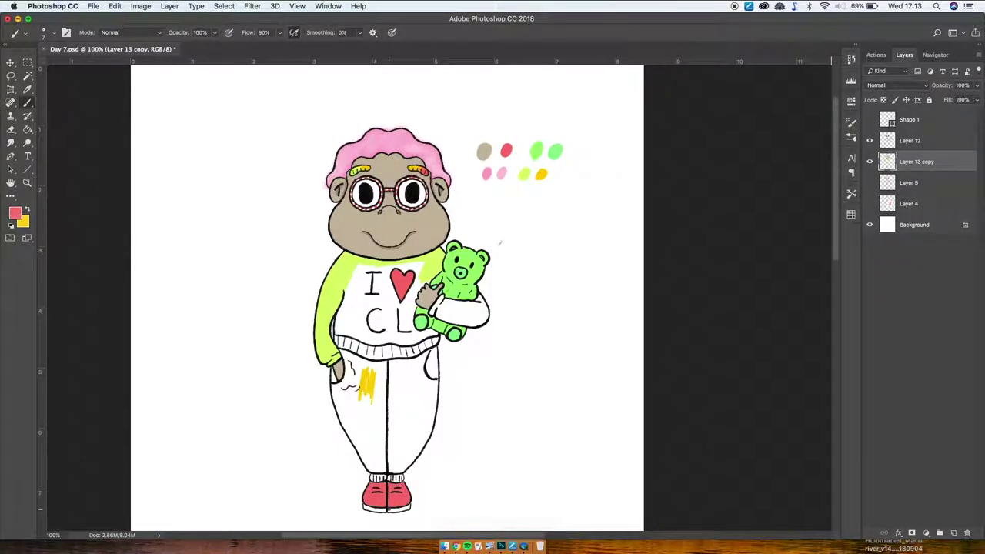
# - Choose a darker red and shade both shoes around the laces and along the centre line
pyautogui.click(15, 213)
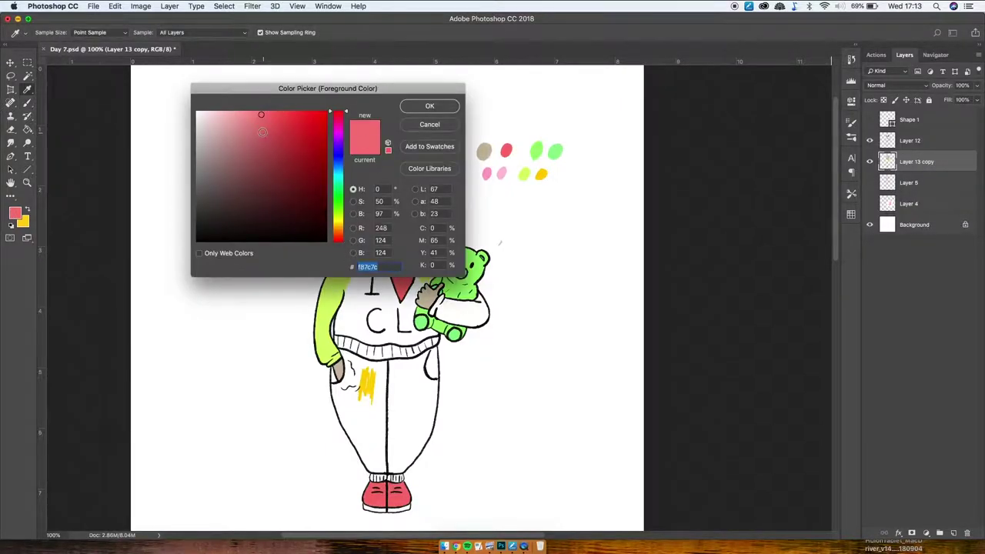
pyautogui.click(291, 146)
pyautogui.click(429, 106)
pyautogui.keyDown('super'); pyautogui.click(387, 508); pyautogui.keyUp('super')
pyautogui.keyDown('super'); pyautogui.click(388, 507); pyautogui.keyUp('super')
pyautogui.moveTo(408, 452); pyautogui.dragTo(431, 451)
pyautogui.moveTo(402, 466); pyautogui.dragTo(432, 467)
pyautogui.moveTo(350, 465)
pyautogui.mouseDown()
pyautogui.moveTo(375, 466)
pyautogui.moveTo(368, 454)
pyautogui.mouseUp()
pyautogui.moveTo(383, 432)
pyautogui.mouseDown()
pyautogui.moveTo(337, 434)
pyautogui.moveTo(437, 435)
pyautogui.moveTo(393, 432)
pyautogui.moveTo(383, 503)
pyautogui.mouseUp()
pyautogui.press('super+z')
pyautogui.press('super+z')
pyautogui.moveTo(392, 433); pyautogui.dragTo(391, 510)
# - Set the paint colour to pale cyan abeff9 and test it on the sweater's yellow-green sleeve
pyautogui.press('z')
pyautogui.keyDown('alt'); pyautogui.click(525, 415); pyautogui.keyUp('alt')
pyautogui.keyDown('alt'); pyautogui.click(526, 418); pyautogui.keyUp('alt')
pyautogui.keyDown('alt'); pyautogui.click(508, 416); pyautogui.keyUp('alt')
pyautogui.keyDown('alt'); pyautogui.click(462, 401); pyautogui.keyUp('alt')
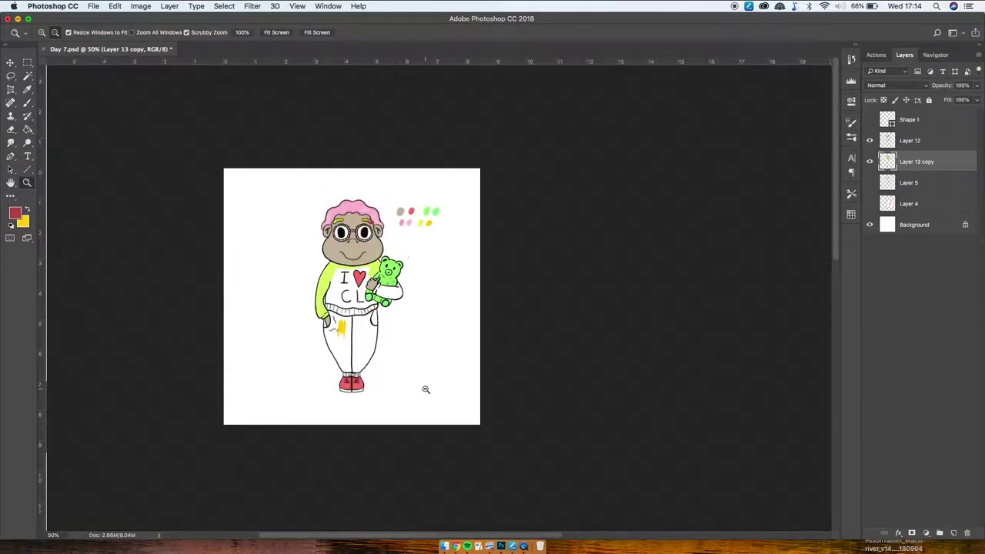
pyautogui.click(14, 213)
pyautogui.click(238, 115)
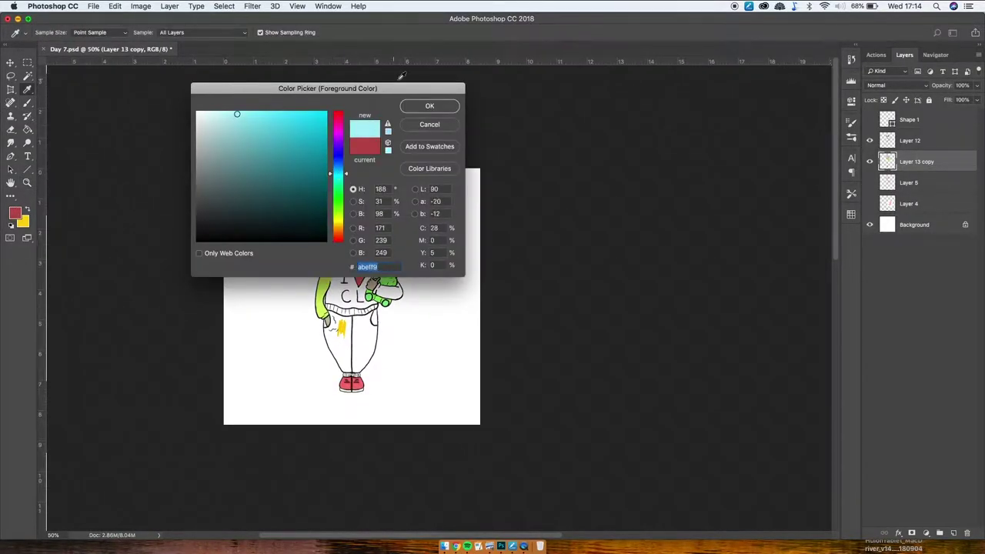
pyautogui.click(431, 104)
pyautogui.scroll(2, 464, 334)
pyautogui.press('b')
pyautogui.moveTo(390, 237); pyautogui.dragTo(380, 259)
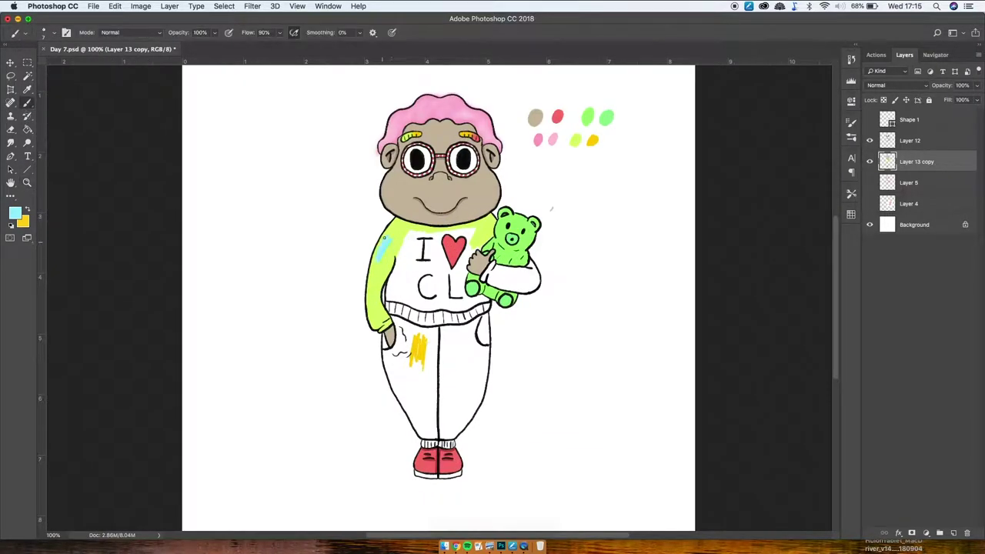
# - Change the paint colour to sky blue and fill the sweater body and the pocket-side sleeve around the lettering
pyautogui.click(15, 214)
pyautogui.click(335, 171)
pyautogui.click(431, 105)
pyautogui.press('z')
pyautogui.click(420, 274)
pyautogui.press('b')
pyautogui.moveTo(351, 194)
pyautogui.mouseDown()
pyautogui.moveTo(319, 282)
pyautogui.moveTo(321, 369)
pyautogui.moveTo(347, 377)
pyautogui.moveTo(335, 283)
pyautogui.moveTo(331, 370)
pyautogui.moveTo(389, 167)
pyautogui.moveTo(368, 233)
pyautogui.moveTo(393, 176)
pyautogui.moveTo(405, 201)
pyautogui.moveTo(395, 259)
pyautogui.moveTo(374, 234)
pyautogui.moveTo(353, 302)
pyautogui.moveTo(377, 246)
pyautogui.moveTo(404, 226)
pyautogui.moveTo(416, 277)
pyautogui.moveTo(470, 291)
pyautogui.moveTo(475, 318)
pyautogui.mouseUp()
pyautogui.moveTo(454, 188)
pyautogui.mouseDown()
pyautogui.moveTo(558, 173)
pyautogui.moveTo(529, 196)
pyautogui.moveTo(570, 171)
pyautogui.moveTo(530, 210)
pyautogui.moveTo(538, 219)
pyautogui.moveTo(519, 219)
pyautogui.moveTo(512, 273)
pyautogui.moveTo(509, 244)
pyautogui.moveTo(448, 200)
pyautogui.moveTo(461, 255)
pyautogui.moveTo(493, 274)
pyautogui.moveTo(506, 176)
pyautogui.mouseUp()
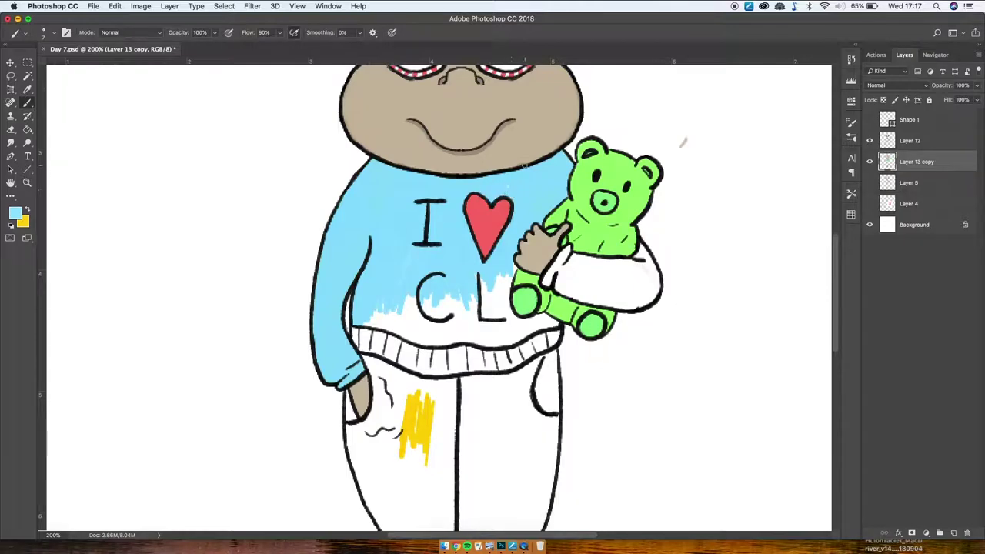
pyautogui.moveTo(500, 277)
pyautogui.mouseDown()
pyautogui.moveTo(435, 327)
pyautogui.moveTo(365, 325)
pyautogui.moveTo(496, 327)
pyautogui.moveTo(543, 317)
pyautogui.moveTo(420, 338)
pyautogui.moveTo(449, 313)
pyautogui.mouseUp()
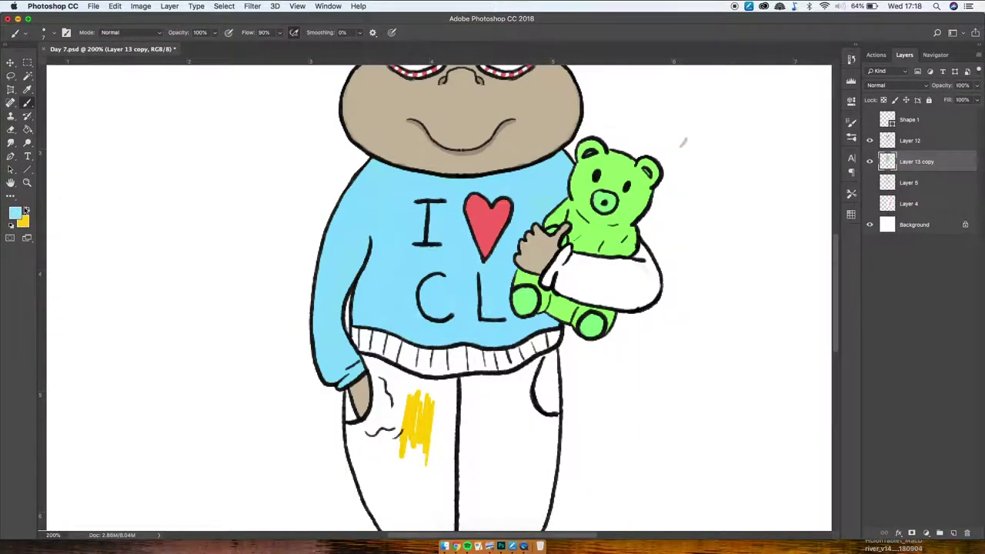
# - Choose a darker blue and shade the sweater beside the sleeve, at the cuff and beneath the chin
pyautogui.click(17, 214)
pyautogui.click(248, 128)
pyautogui.press('Return')
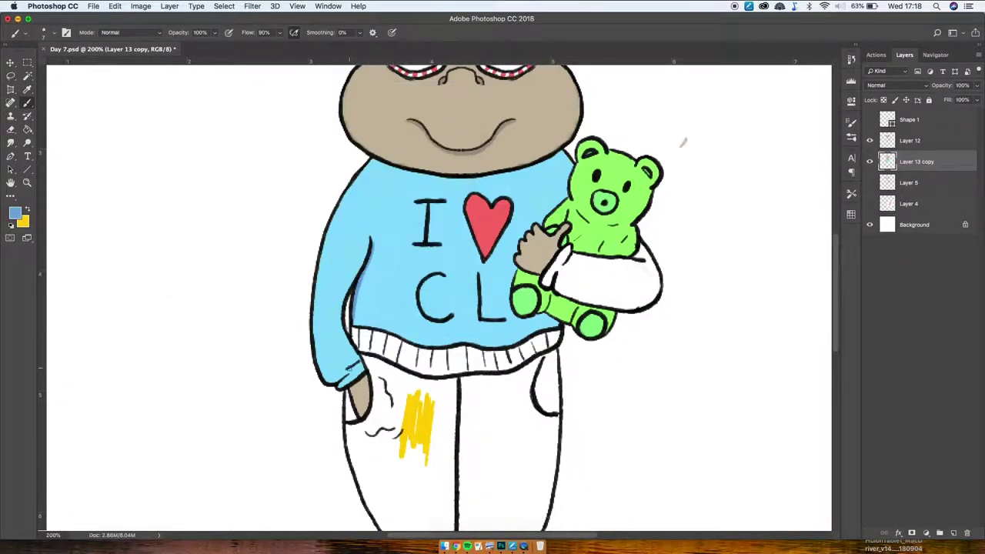
pyautogui.moveTo(370, 163)
pyautogui.mouseDown()
pyautogui.moveTo(544, 164)
pyautogui.moveTo(408, 175)
pyautogui.mouseUp()
pyautogui.press('super+z')
pyautogui.moveTo(373, 161)
pyautogui.mouseDown()
pyautogui.moveTo(428, 180)
pyautogui.moveTo(568, 153)
pyautogui.mouseUp()
# - Fill the sleeve around the bear with light blue and shade its cuff and elbow fold with the darker blue
pyautogui.click(28, 208)
pyautogui.keyDown('alt'); pyautogui.click(528, 214); pyautogui.keyUp('alt')
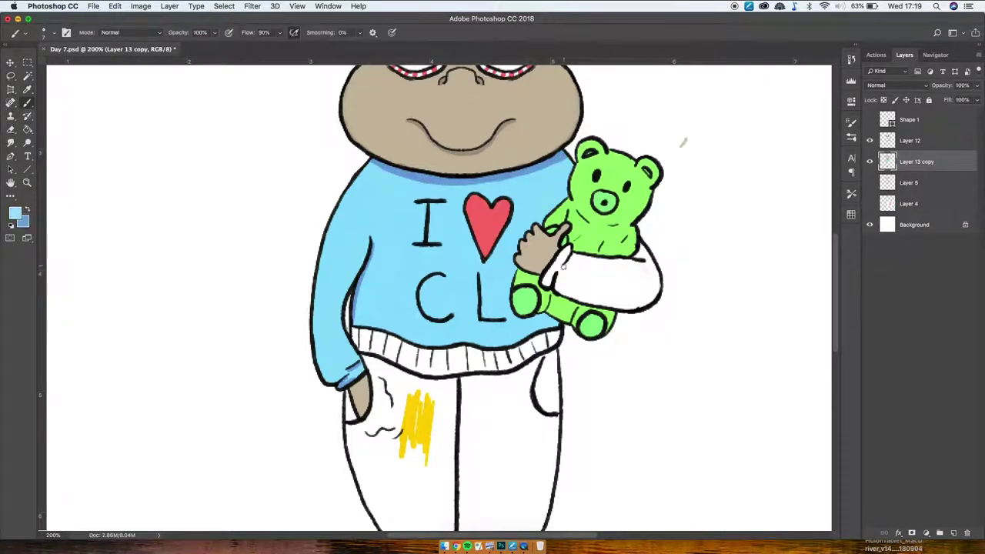
pyautogui.moveTo(557, 266)
pyautogui.mouseDown()
pyautogui.moveTo(646, 257)
pyautogui.moveTo(642, 300)
pyautogui.moveTo(569, 261)
pyautogui.moveTo(563, 286)
pyautogui.moveTo(627, 302)
pyautogui.mouseUp()
pyautogui.click(28, 209)
pyautogui.moveTo(638, 245); pyautogui.dragTo(644, 258)
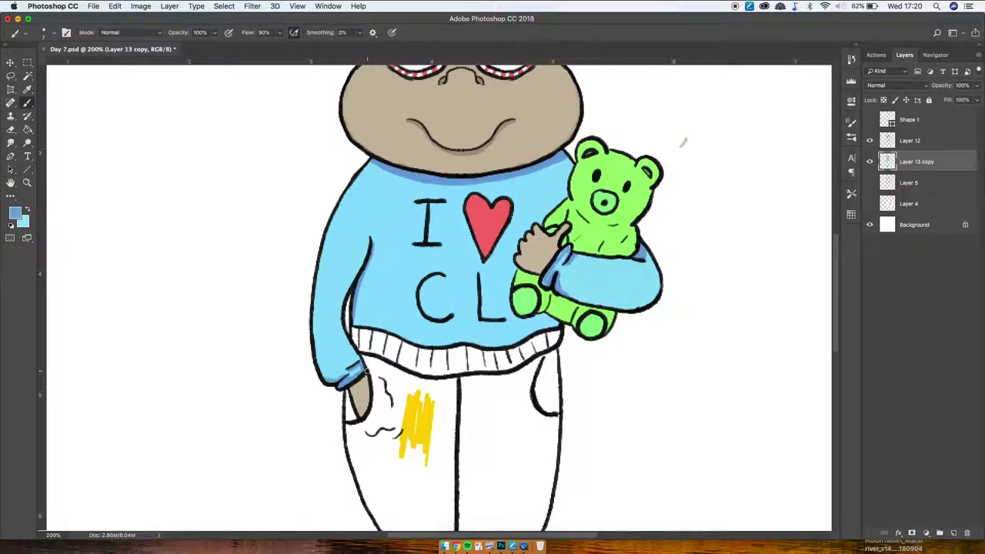
# - Sample the darker pink swatch and fill the sweater's ribbed waistband with it
pyautogui.press('super+minus')
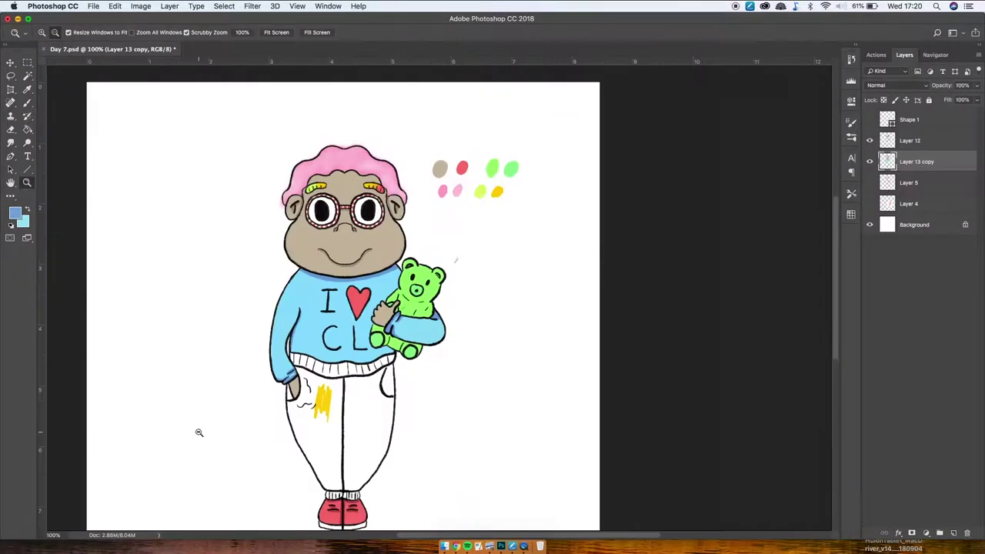
pyautogui.press('x')
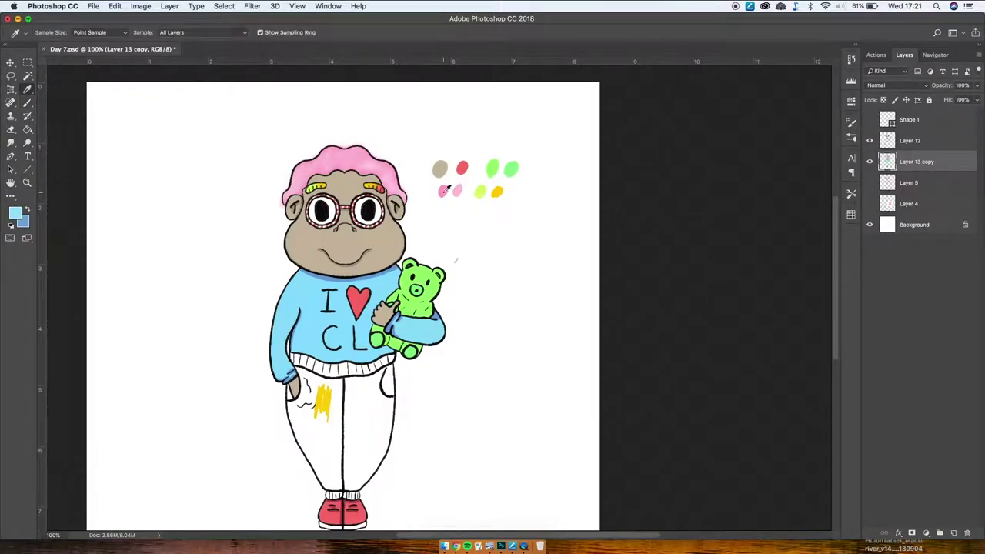
pyautogui.keyDown('alt'); pyautogui.click(444, 191); pyautogui.keyUp('alt')
pyautogui.keyDown('super'); pyautogui.click(342, 381); pyautogui.keyUp('super')
pyautogui.moveTo(240, 325)
pyautogui.mouseDown()
pyautogui.moveTo(319, 354)
pyautogui.moveTo(424, 339)
pyautogui.moveTo(392, 357)
pyautogui.mouseUp()
pyautogui.keyDown('alt'); pyautogui.keyDown('super'); pyautogui.click(779, 108); pyautogui.keyUp('super'); pyautogui.keyUp('alt')
pyautogui.moveTo(538, 298)
pyautogui.mouseDown()
pyautogui.moveTo(511, 326)
pyautogui.moveTo(180, 429)
pyautogui.mouseUp()
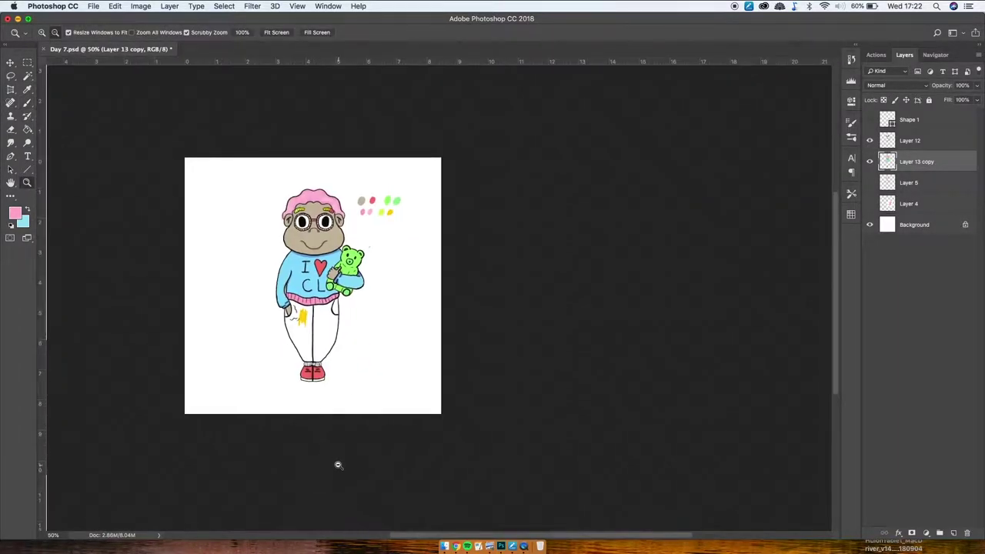
# - Fill both trouser legs with the sweater's light blue, covering the yellow test patch
pyautogui.keyDown('super'); pyautogui.click(349, 354); pyautogui.keyUp('super')
pyautogui.keyDown('super'); pyautogui.click(349, 354); pyautogui.keyUp('super')
pyautogui.keyDown('super'); pyautogui.click(349, 354); pyautogui.keyUp('super')
pyautogui.click(28, 209)
pyautogui.moveTo(325, 235)
pyautogui.mouseDown()
pyautogui.moveTo(360, 293)
pyautogui.moveTo(388, 272)
pyautogui.moveTo(350, 271)
pyautogui.moveTo(382, 323)
pyautogui.moveTo(432, 276)
pyautogui.moveTo(406, 259)
pyautogui.moveTo(505, 229)
pyautogui.moveTo(453, 306)
pyautogui.mouseUp()
pyautogui.press('x')
pyautogui.keyDown('alt'); pyautogui.click(310, 270); pyautogui.keyUp('alt')
pyautogui.press('x')
pyautogui.moveTo(333, 292)
pyautogui.mouseDown()
pyautogui.moveTo(304, 300)
pyautogui.moveTo(362, 419)
pyautogui.moveTo(321, 235)
pyautogui.moveTo(349, 280)
pyautogui.moveTo(345, 244)
pyautogui.moveTo(379, 268)
pyautogui.moveTo(395, 253)
pyautogui.moveTo(387, 297)
pyautogui.moveTo(443, 302)
pyautogui.moveTo(434, 269)
pyautogui.moveTo(499, 324)
pyautogui.moveTo(466, 342)
pyautogui.moveTo(449, 396)
pyautogui.moveTo(488, 400)
pyautogui.moveTo(476, 329)
pyautogui.moveTo(420, 292)
pyautogui.moveTo(427, 311)
pyautogui.moveTo(453, 312)
pyautogui.moveTo(458, 390)
pyautogui.moveTo(453, 454)
pyautogui.moveTo(412, 438)
pyautogui.moveTo(422, 467)
pyautogui.moveTo(318, 370)
pyautogui.moveTo(320, 341)
pyautogui.moveTo(364, 340)
pyautogui.moveTo(401, 415)
pyautogui.moveTo(404, 428)
pyautogui.moveTo(361, 447)
pyautogui.moveTo(387, 441)
pyautogui.moveTo(387, 401)
pyautogui.mouseUp()
# - Sample the darker blue and fill the trouser pocket opening behind the hand
pyautogui.press('x')
pyautogui.press('i')
pyautogui.click(304, 242)
pyautogui.press('b')
pyautogui.moveTo(298, 265); pyautogui.dragTo(302, 284)
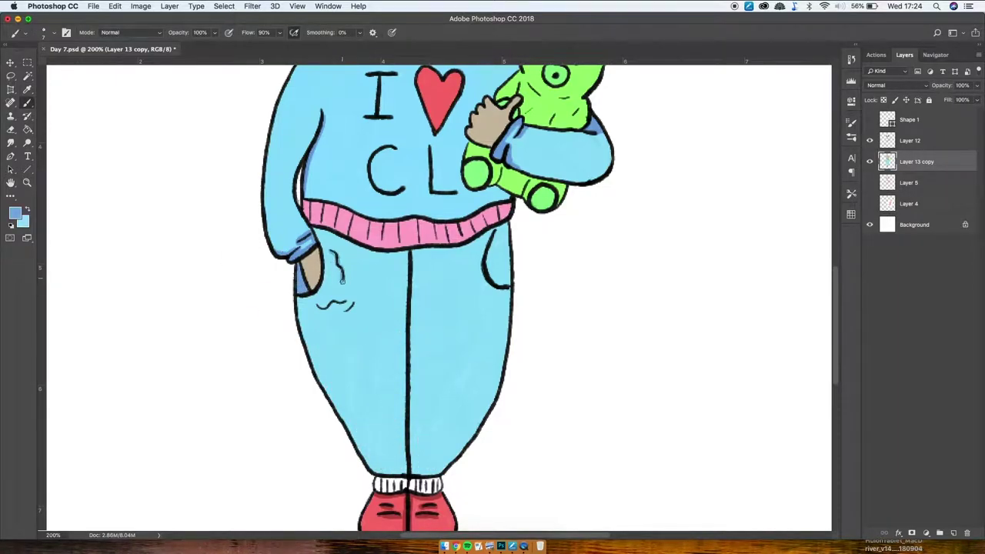
# - Shade the trousers with the darker blue beneath the waistband, along the creases, inside the empty pocket and down the centre seam
pyautogui.moveTo(308, 235); pyautogui.dragTo(505, 275)
pyautogui.press('super+z')
pyautogui.moveTo(497, 231)
pyautogui.mouseDown()
pyautogui.moveTo(489, 269)
pyautogui.moveTo(507, 284)
pyautogui.mouseUp()
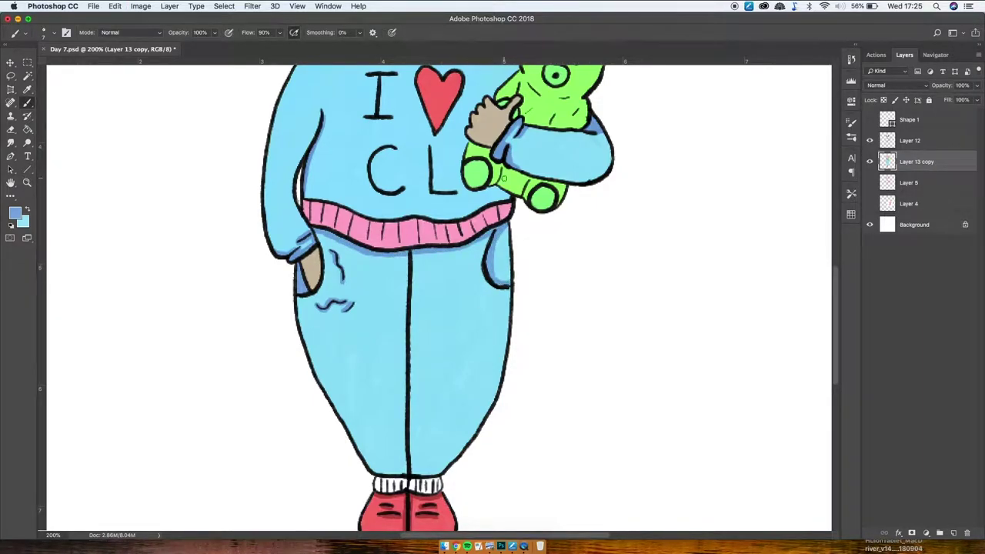
pyautogui.press('super+z')
pyautogui.moveTo(496, 233); pyautogui.dragTo(507, 284)
pyautogui.moveTo(406, 257)
pyautogui.mouseDown()
pyautogui.moveTo(403, 470)
pyautogui.moveTo(415, 327)
pyautogui.moveTo(410, 471)
pyautogui.moveTo(449, 464)
pyautogui.mouseUp()
# - Sample the waistband's pink and fill the ribbed ankle cuffs above the shoes
pyautogui.moveTo(400, 472)
pyautogui.mouseDown()
pyautogui.moveTo(372, 469)
pyautogui.moveTo(428, 487)
pyautogui.mouseUp()
pyautogui.press('x')
pyautogui.keyDown('alt'); pyautogui.click(440, 233); pyautogui.keyUp('alt')
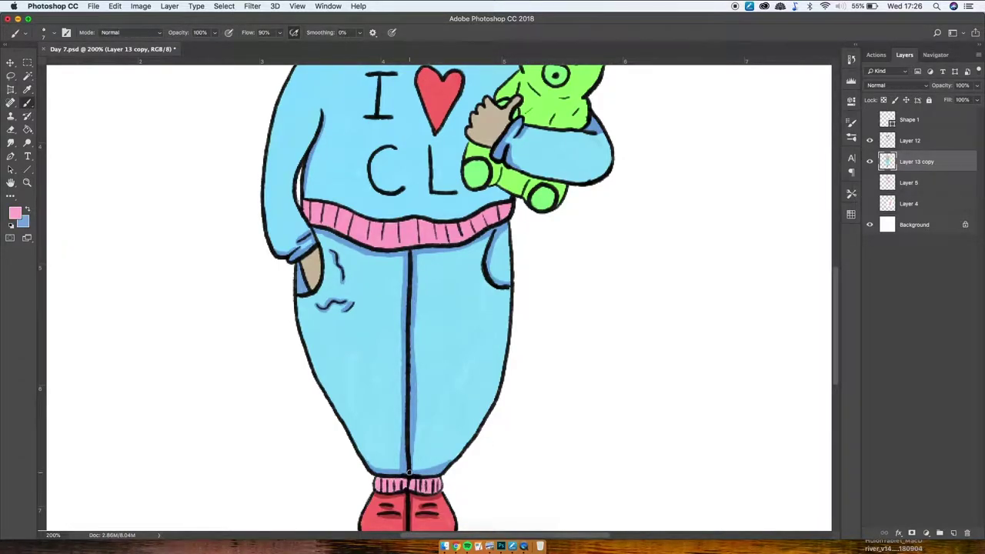
# - Switch to a darker grey-beige and shade the hand in the pocket
pyautogui.keyDown('super'); pyautogui.click(327, 301); pyautogui.keyUp('super')
pyautogui.press('x')
pyautogui.keyDown('alt'); pyautogui.click(414, 250); pyautogui.keyUp('alt')
pyautogui.moveTo(422, 223); pyautogui.dragTo(422, 264)
pyautogui.press('super+minus')
pyautogui.press('super+minus')
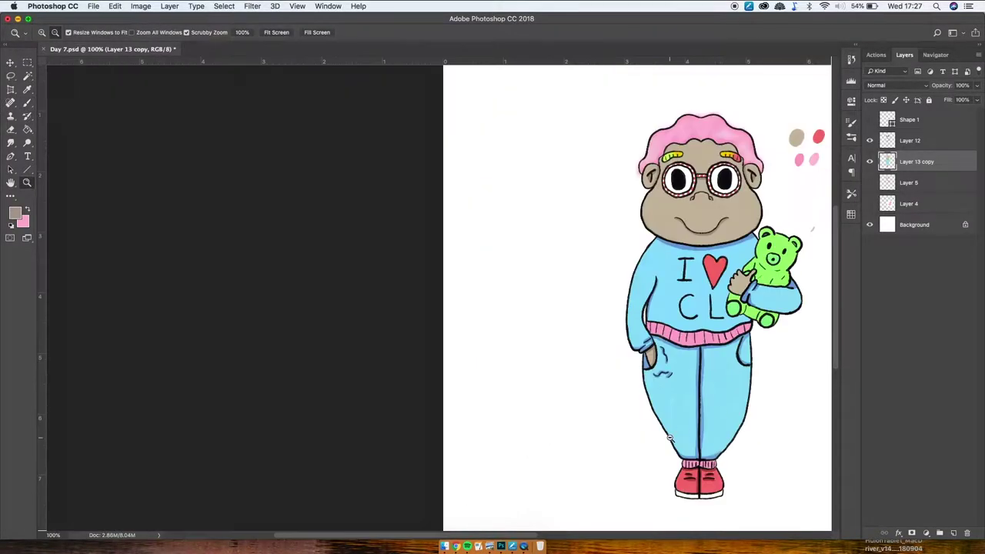
pyautogui.moveTo(615, 444); pyautogui.dragTo(389, 461)
pyautogui.press('super+z')
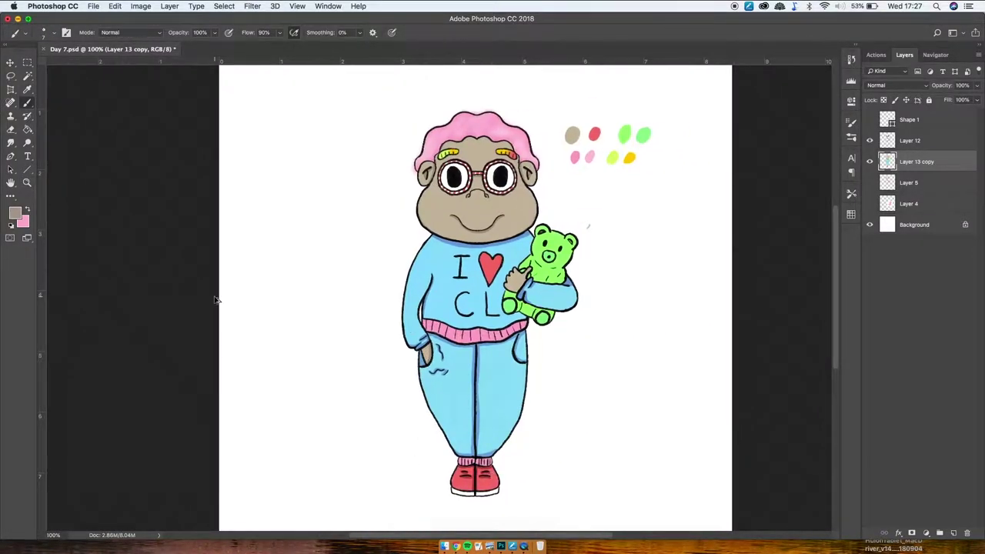
# - Shade the hand holding the bear with the darker grey-beige
pyautogui.keyDown('super'); pyautogui.click(581, 402); pyautogui.keyUp('super')
pyautogui.keyDown('super'); pyautogui.click(500, 384); pyautogui.keyUp('super')
pyautogui.keyDown('super'); pyautogui.click(420, 377); pyautogui.keyUp('super')
pyautogui.moveTo(437, 256); pyautogui.dragTo(448, 285)
pyautogui.keyDown('alt'); pyautogui.keyDown('super'); pyautogui.click(89, 145); pyautogui.keyUp('super'); pyautogui.keyUp('alt')
pyautogui.moveTo(604, 283)
pyautogui.mouseDown()
pyautogui.moveTo(460, 438)
pyautogui.moveTo(431, 429)
pyautogui.mouseUp()
# - Erase the stray paint mark on the white background beside the bear
pyautogui.press('super+r')
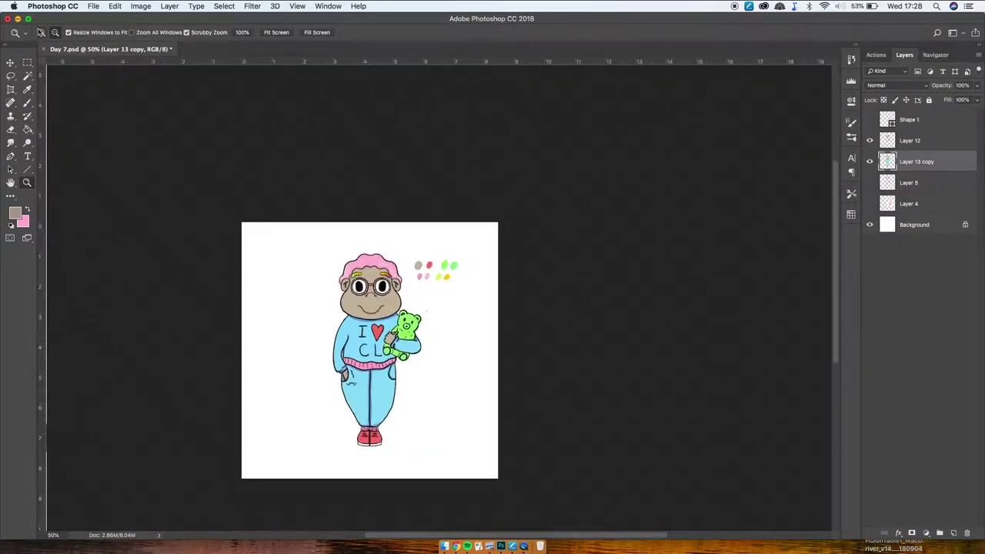
pyautogui.click(41, 32)
pyautogui.click(492, 272)
pyautogui.doubleClick(492, 271)
pyautogui.click(551, 289)
pyautogui.click(10, 129)
pyautogui.click(468, 153)
pyautogui.press('super+minus')
# - Sample the yellow-green, paint lighter patches on the bear's head, belly and legs, and smudge them into the green
pyautogui.click(27, 103)
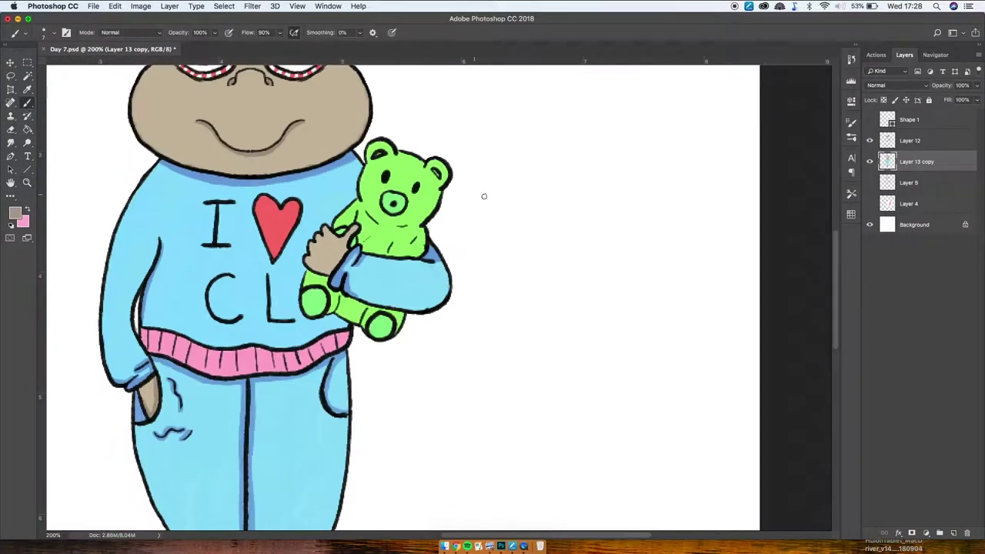
pyautogui.click(27, 89)
pyautogui.click(27, 208)
pyautogui.click(485, 171)
pyautogui.moveTo(484, 197)
pyautogui.mouseDown()
pyautogui.moveTo(448, 359)
pyautogui.moveTo(374, 209)
pyautogui.mouseUp()
pyautogui.click(27, 102)
pyautogui.moveTo(293, 186); pyautogui.dragTo(336, 208)
pyautogui.moveTo(327, 189); pyautogui.dragTo(306, 182)
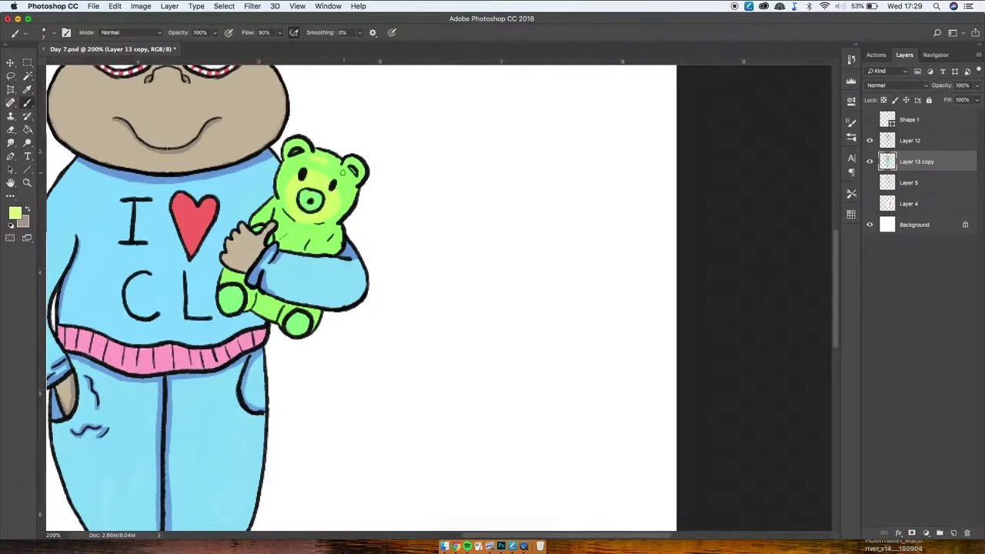
pyautogui.moveTo(323, 248); pyautogui.dragTo(333, 234)
pyautogui.moveTo(264, 302); pyautogui.dragTo(269, 311)
pyautogui.click(11, 143)
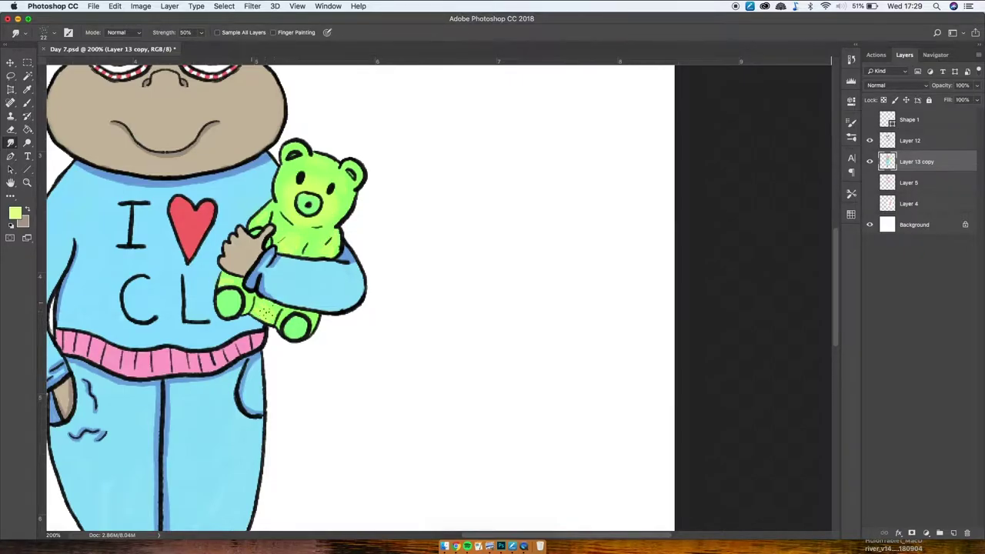
# - Paint white highlights on the bear's head, belly and foot pads and soften them with the Smudge tool
pyautogui.press('d')
pyautogui.press('x')
pyautogui.press('b')
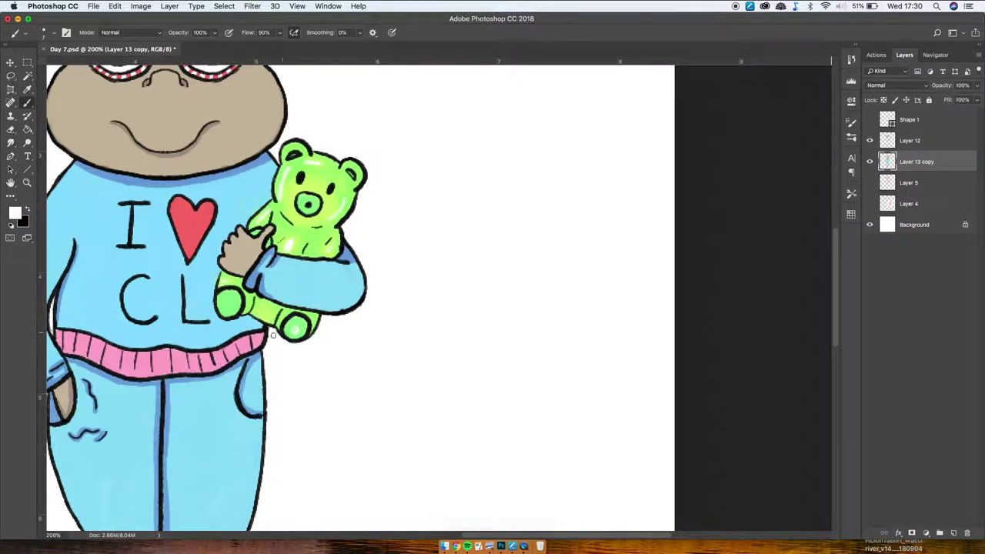
pyautogui.press('r')
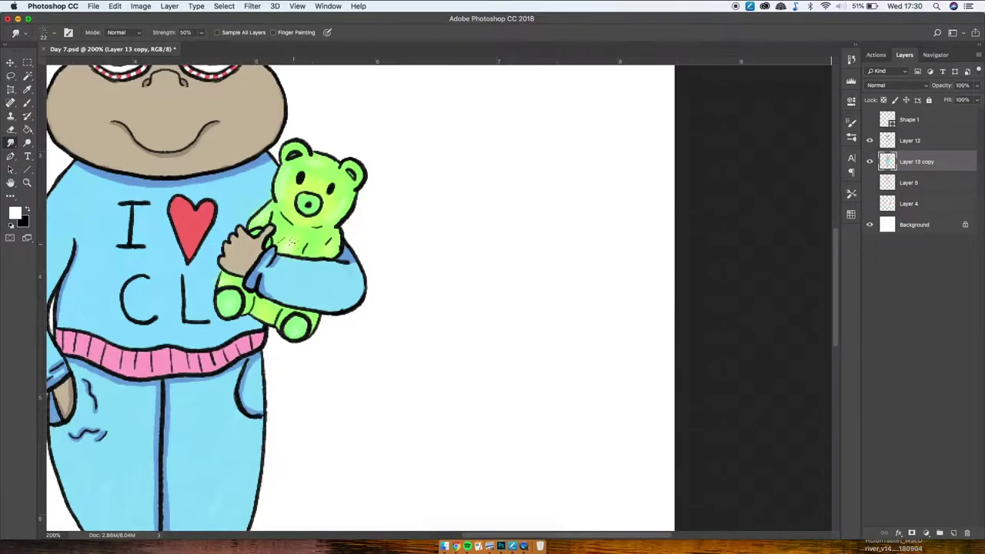
# - Clear stray paint from the white area around the character on Layer 13 copy, using Lasso and Magic Wand selections, and deselect
pyautogui.press('l')
pyautogui.press('super+minus')
pyautogui.moveTo(461, 117); pyautogui.dragTo(451, 121)
pyautogui.press('Delete')
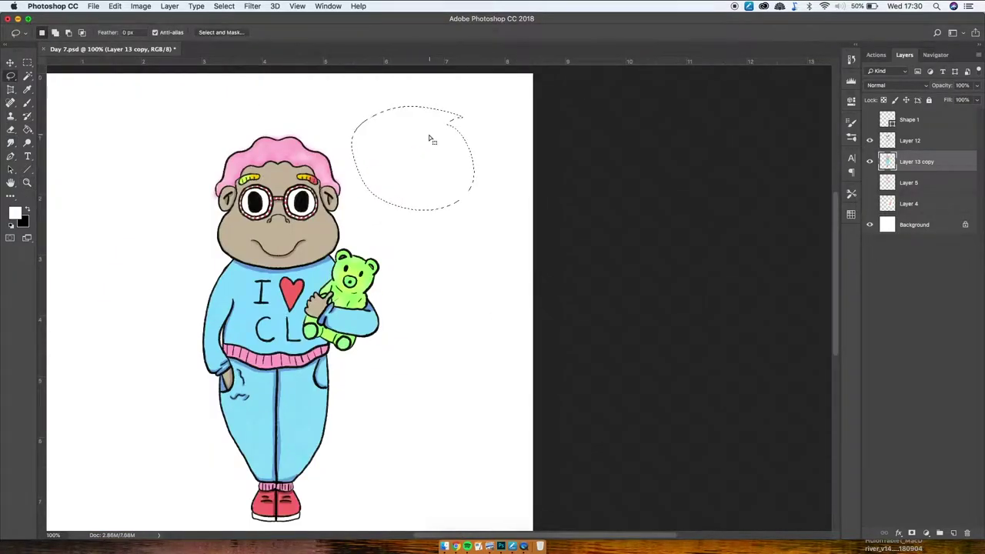
pyautogui.press('w')
pyautogui.click(466, 303)
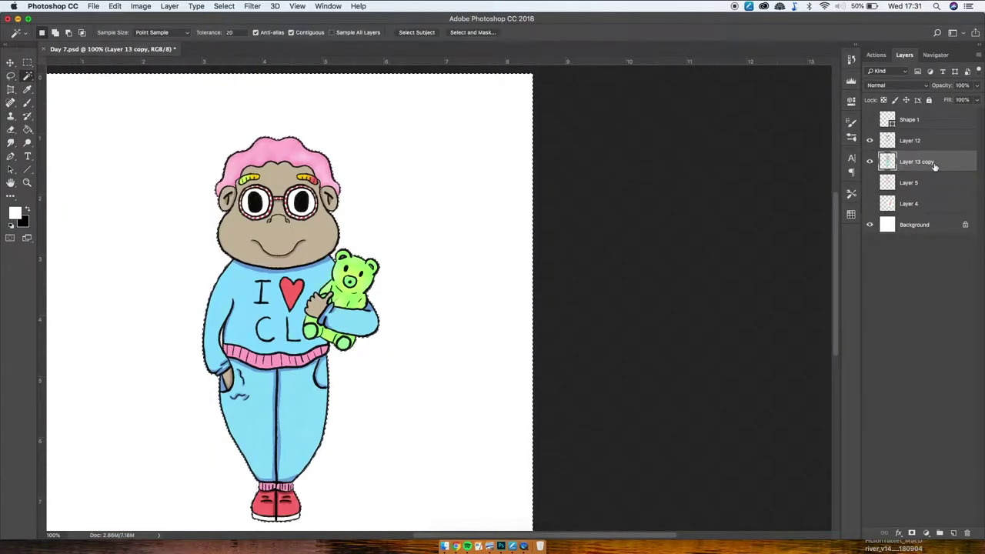
pyautogui.press('m')
pyautogui.press('super+d')
# - Unlock the Background layer, choose a bright yellow foreground colour and fill the layer with it
pyautogui.click(965, 225)
pyautogui.click(15, 213)
pyautogui.click(338, 220)
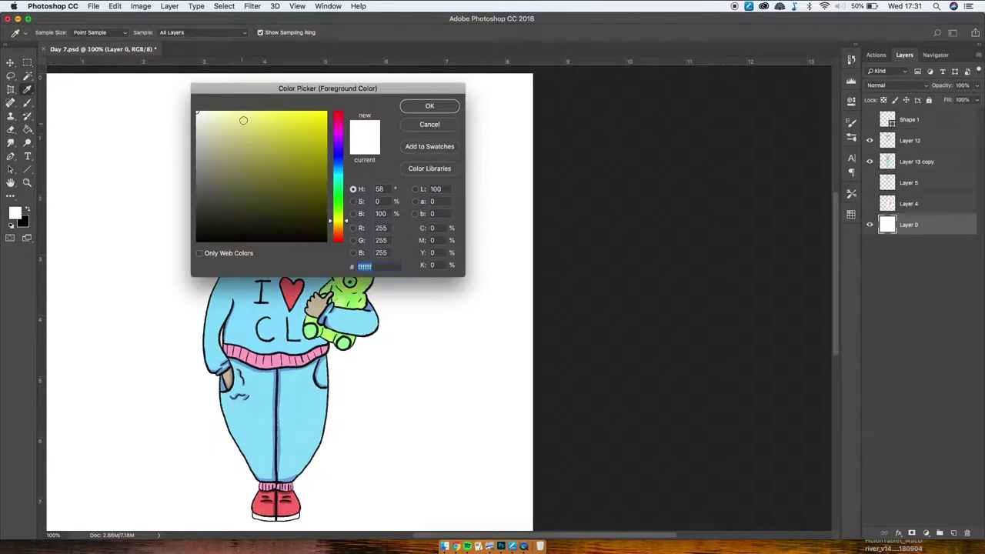
pyautogui.click(273, 112)
pyautogui.click(429, 106)
pyautogui.click(27, 129)
pyautogui.click(60, 315)
# - Add a new layer beneath Layer 13 copy and brush white behind the eyes and the striped glasses frames
pyautogui.click(909, 162)
pyautogui.click(11, 226)
pyautogui.click(27, 208)
pyautogui.click(27, 182)
pyautogui.doubleClick(285, 225)
pyautogui.click(27, 102)
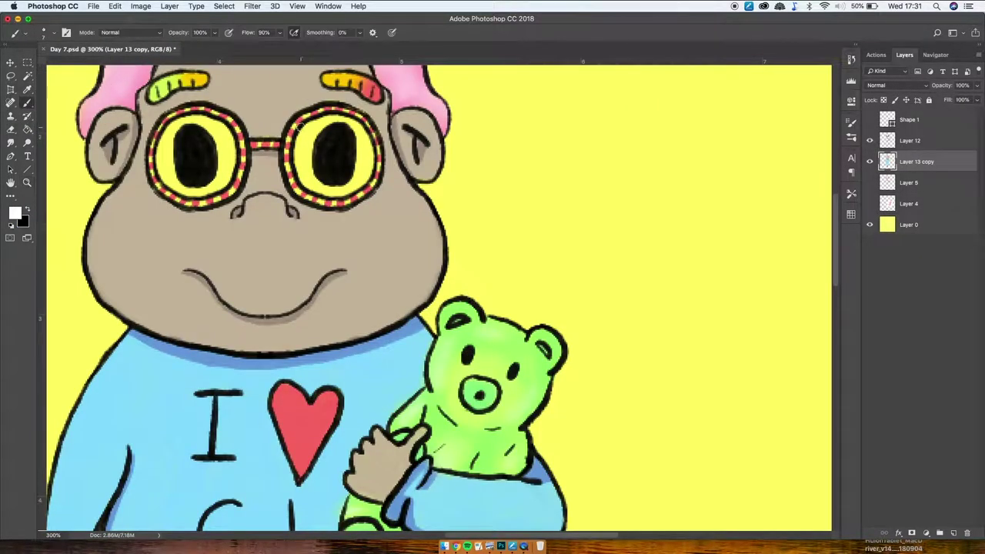
pyautogui.moveTo(287, 159); pyautogui.dragTo(293, 125)
pyautogui.click(910, 182)
pyautogui.click(953, 532)
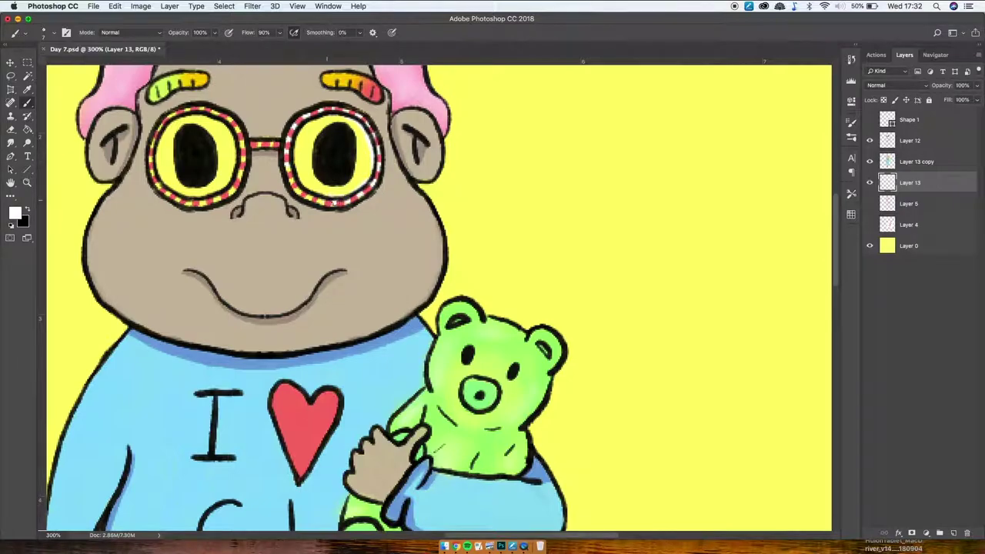
pyautogui.moveTo(297, 133)
pyautogui.mouseDown()
pyautogui.moveTo(300, 169)
pyautogui.moveTo(337, 115)
pyautogui.moveTo(368, 162)
pyautogui.mouseUp()
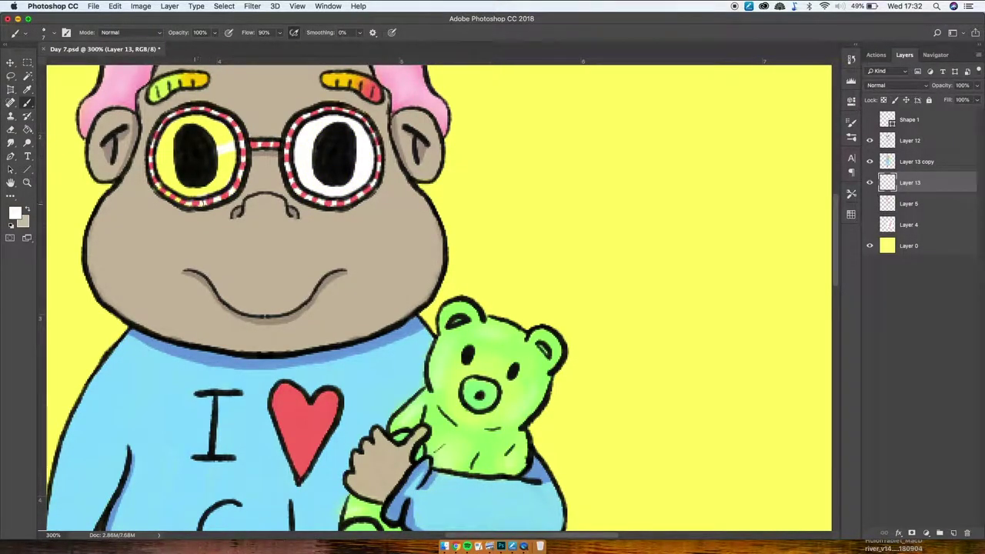
pyautogui.moveTo(183, 122)
pyautogui.mouseDown()
pyautogui.moveTo(160, 170)
pyautogui.moveTo(218, 183)
pyautogui.moveTo(235, 141)
pyautogui.mouseUp()
# - Paint the soles of the shoes white on the same layer and undo the stray stroke
pyautogui.moveTo(370, 456); pyautogui.dragTo(411, 123)
pyautogui.moveTo(413, 323)
pyautogui.mouseDown()
pyautogui.moveTo(354, 323)
pyautogui.moveTo(460, 316)
pyautogui.mouseUp()
pyautogui.press('super+z')
pyautogui.press('e')
pyautogui.click(27, 182)
pyautogui.click(55, 32)
pyautogui.click(377, 337)
pyautogui.click(387, 355)
pyautogui.click(456, 404)
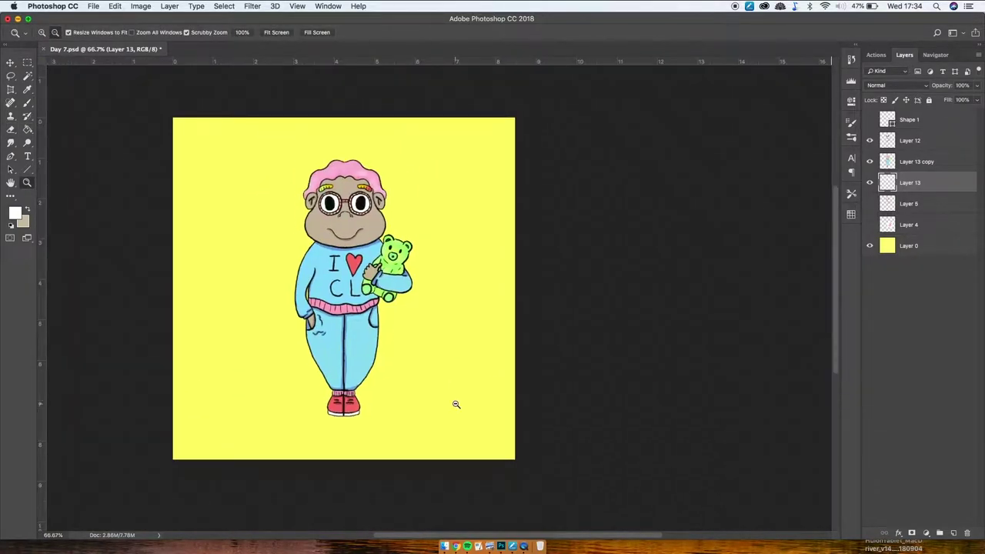
# - Set the foreground colour to the paler yellow f8f5ae and refill Layer 0 with it
pyautogui.click(920, 247)
pyautogui.click(27, 89)
pyautogui.click(15, 212)
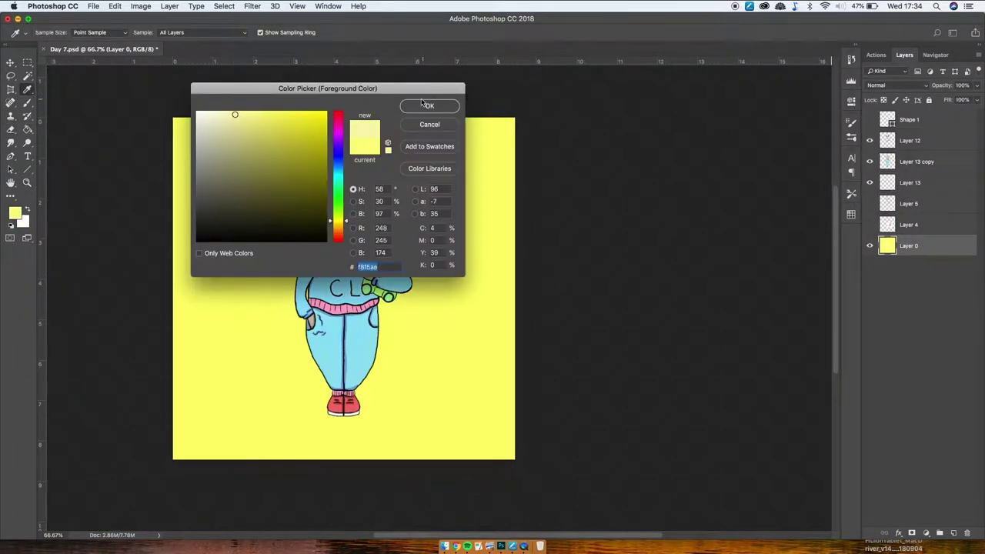
pyautogui.click(427, 106)
pyautogui.click(29, 130)
pyautogui.click(223, 269)
# - Hide the character layers and scribble a large round patch of white brush strokes across the middle of Layer 0
pyautogui.click(27, 208)
pyautogui.click(27, 102)
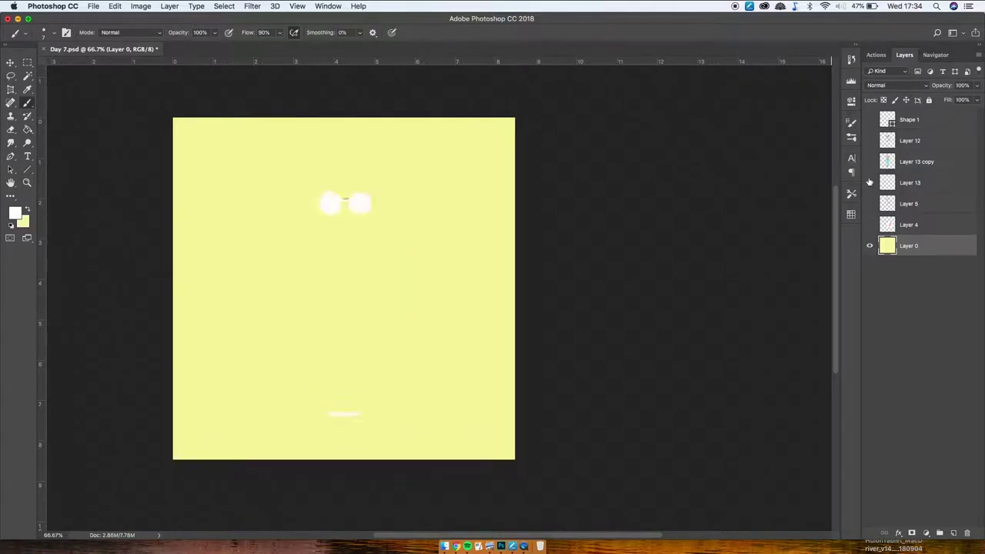
pyautogui.moveTo(331, 231)
pyautogui.mouseDown()
pyautogui.moveTo(325, 286)
pyautogui.moveTo(416, 254)
pyautogui.moveTo(385, 338)
pyautogui.mouseUp()
# - Smudge the white scribbles into a soft glow at brush size 81 and show Layer 12, Layer 13 copy and Layer 13 again
pyautogui.press('e')
pyautogui.click(11, 143)
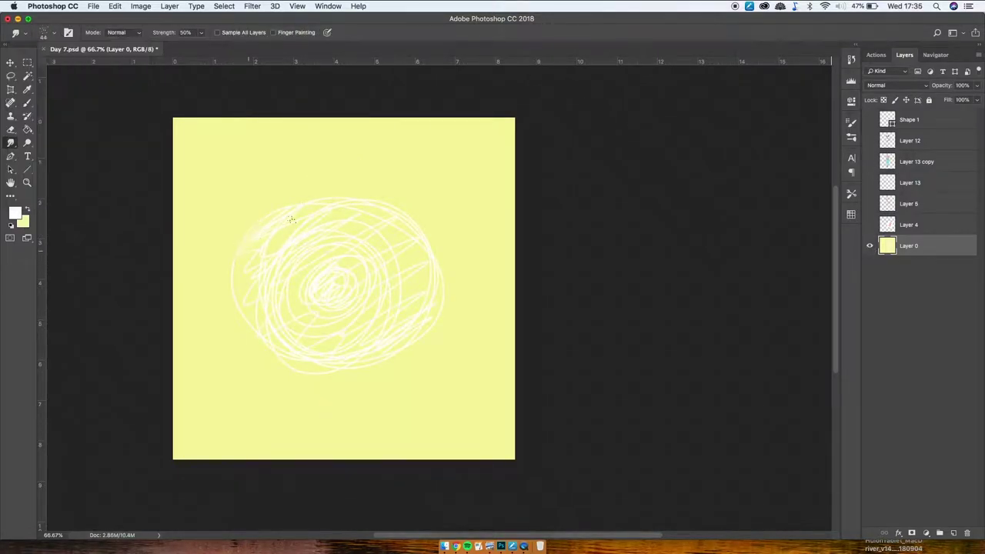
pyautogui.click(54, 34)
pyautogui.moveTo(58, 65); pyautogui.dragTo(63, 66)
pyautogui.moveTo(331, 284); pyautogui.dragTo(325, 330)
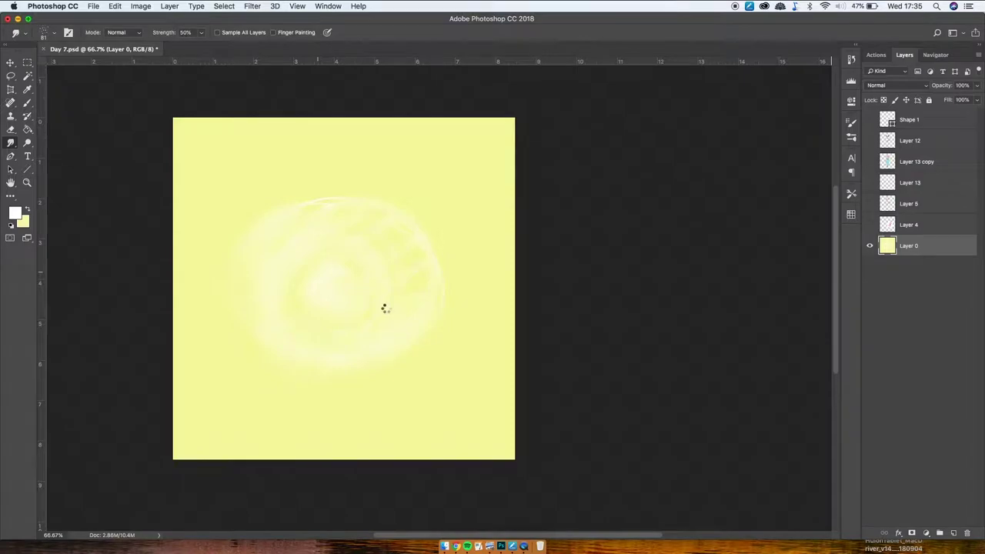
pyautogui.click(869, 141)
pyautogui.click(869, 161)
pyautogui.click(869, 183)
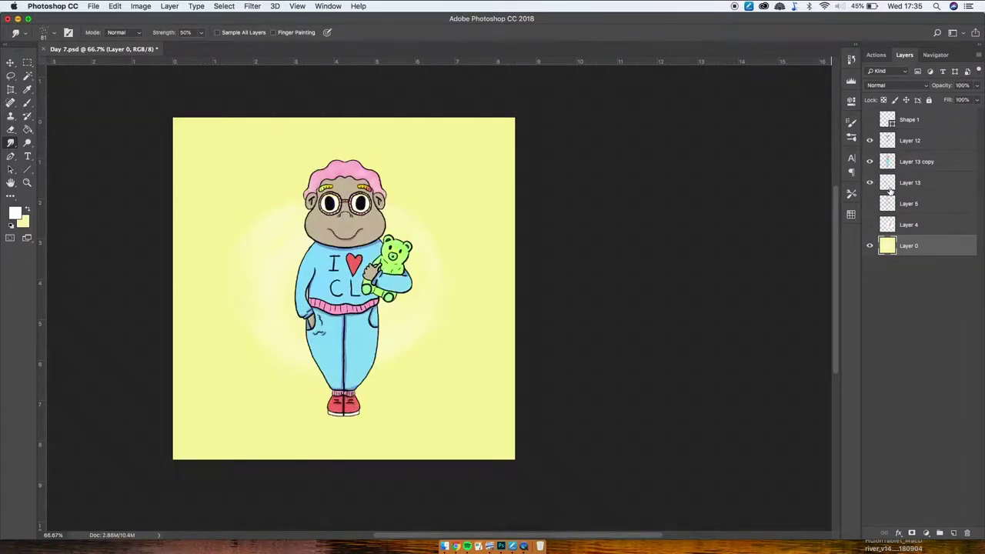
# - Sample the pink of the hair and brush loose diagonal strokes across all four corners of the background
pyautogui.click(26, 90)
pyautogui.click(330, 165)
pyautogui.click(28, 208)
pyautogui.click(27, 103)
pyautogui.moveTo(179, 201); pyautogui.dragTo(260, 121)
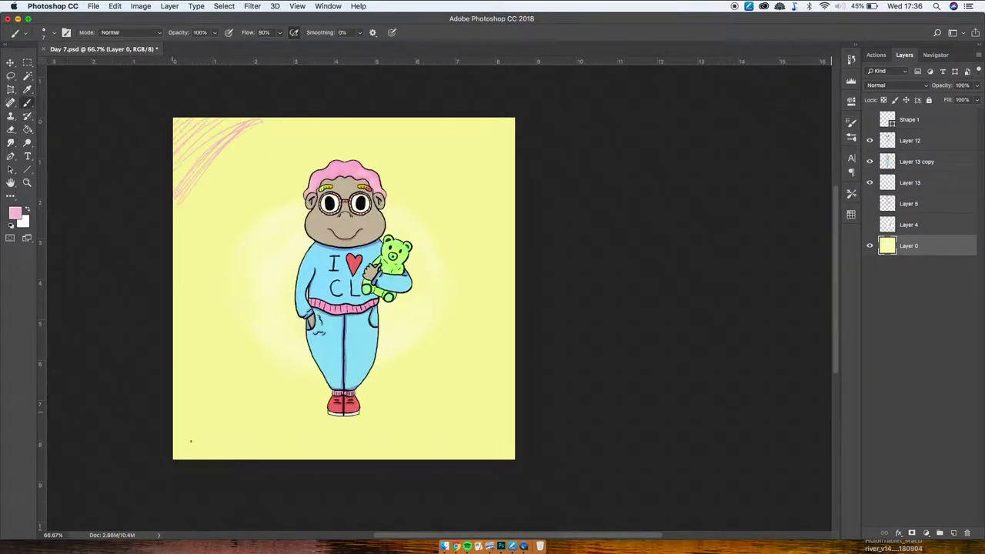
pyautogui.moveTo(178, 325); pyautogui.dragTo(239, 456)
pyautogui.moveTo(431, 458); pyautogui.dragTo(513, 372)
pyautogui.moveTo(425, 120); pyautogui.dragTo(508, 261)
# - Sample the light blue of the trousers and add diagonal strokes over the pink ones in all four corners
pyautogui.click(27, 90)
pyautogui.click(334, 351)
pyautogui.click(28, 209)
pyautogui.click(27, 103)
pyautogui.moveTo(180, 328); pyautogui.dragTo(243, 447)
pyautogui.moveTo(266, 121); pyautogui.dragTo(176, 158)
pyautogui.moveTo(410, 119); pyautogui.dragTo(504, 214)
pyautogui.moveTo(513, 311); pyautogui.dragTo(398, 454)
# - Sample the bear's green and add diagonal strokes to all four background corners
pyautogui.click(27, 90)
pyautogui.click(393, 267)
pyautogui.click(27, 209)
pyautogui.moveTo(257, 144); pyautogui.dragTo(178, 231)
pyautogui.moveTo(428, 121); pyautogui.dragTo(503, 230)
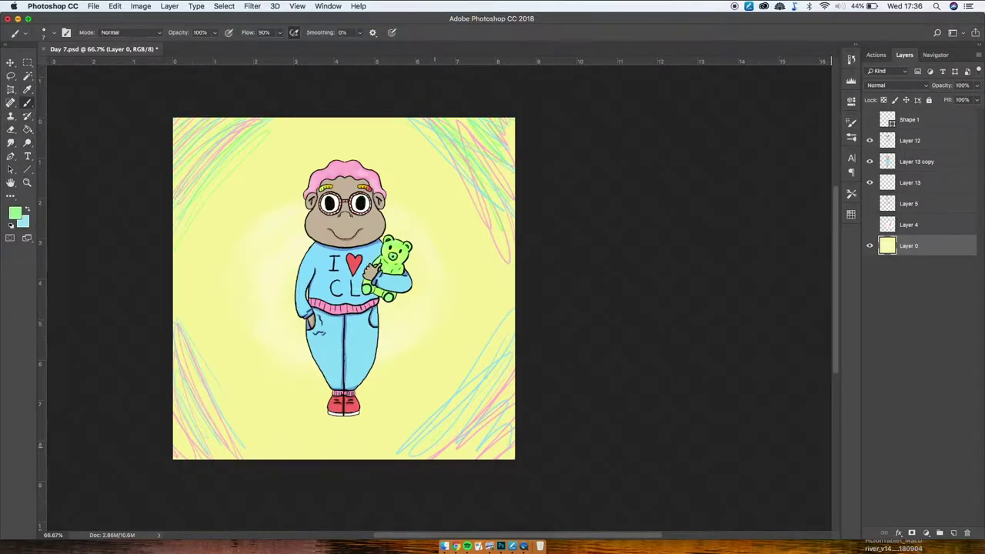
pyautogui.moveTo(499, 332); pyautogui.dragTo(400, 454)
pyautogui.moveTo(176, 300); pyautogui.dragTo(257, 455)
# - Blend the pink, blue and green strokes in all four corners into the yellow background with the Smudge tool
pyautogui.click(10, 143)
pyautogui.moveTo(252, 123)
pyautogui.mouseDown()
pyautogui.moveTo(210, 146)
pyautogui.moveTo(177, 202)
pyautogui.mouseUp()
pyautogui.moveTo(416, 121)
pyautogui.mouseDown()
pyautogui.moveTo(480, 166)
pyautogui.moveTo(510, 258)
pyautogui.mouseUp()
pyautogui.moveTo(175, 307); pyautogui.dragTo(267, 439)
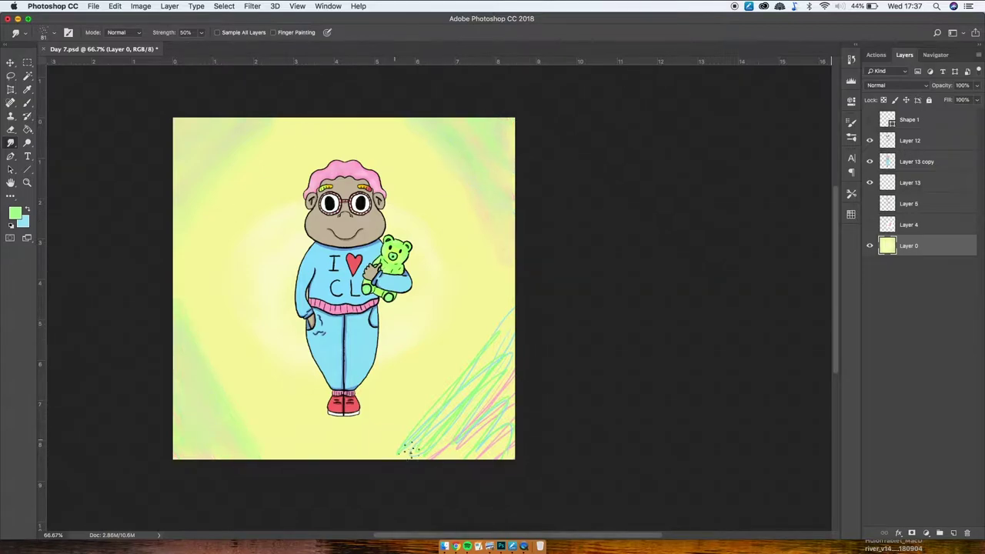
pyautogui.moveTo(410, 450)
pyautogui.mouseDown()
pyautogui.moveTo(495, 319)
pyautogui.moveTo(504, 362)
pyautogui.mouseUp()
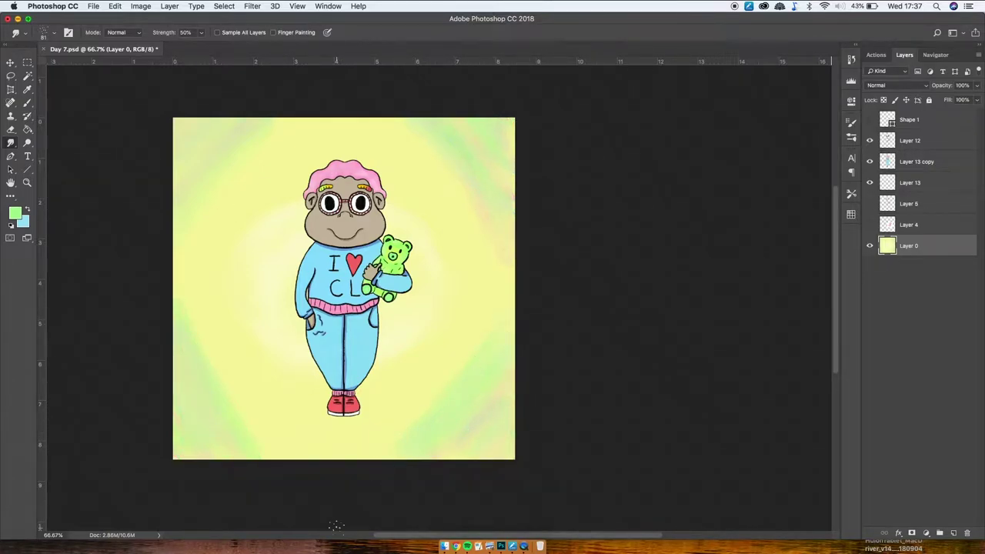
# - Brush fresh green and light blue diagonal strokes over the upper-left and lower-left corners of the background
pyautogui.press('b')
pyautogui.moveTo(175, 242); pyautogui.dragTo(293, 120)
pyautogui.press('x')
pyautogui.moveTo(181, 223); pyautogui.dragTo(258, 132)
pyautogui.moveTo(175, 300); pyautogui.dragTo(261, 455)
pyautogui.press('x')
pyautogui.moveTo(191, 361); pyautogui.dragTo(234, 457)
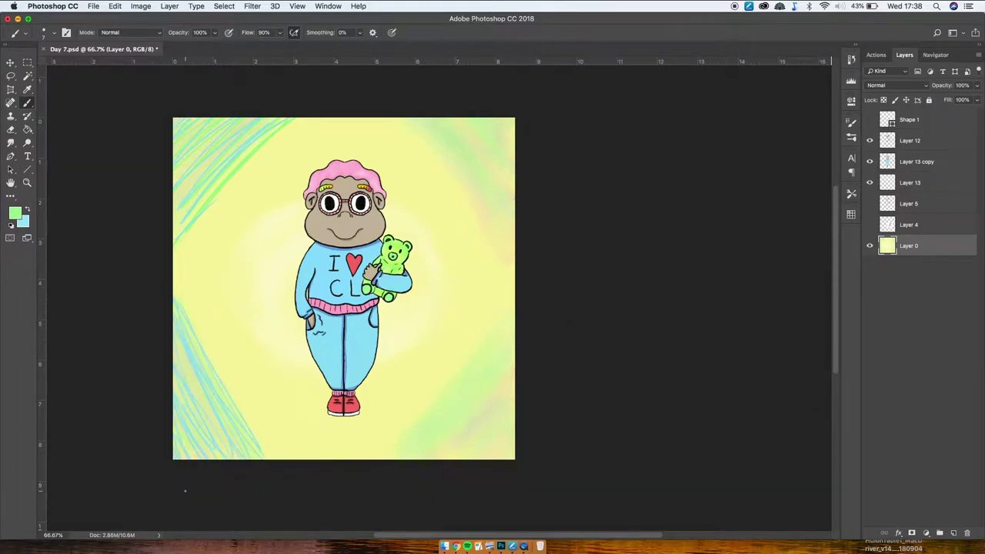
# - Sample the hair pink, add strokes to the two left corners and smudge all the new strokes there together
pyautogui.press('x')
pyautogui.press('i')
pyautogui.click(344, 170)
pyautogui.press('b')
pyautogui.moveTo(182, 199); pyautogui.dragTo(274, 120)
pyautogui.moveTo(178, 340); pyautogui.dragTo(233, 455)
pyautogui.click(10, 143)
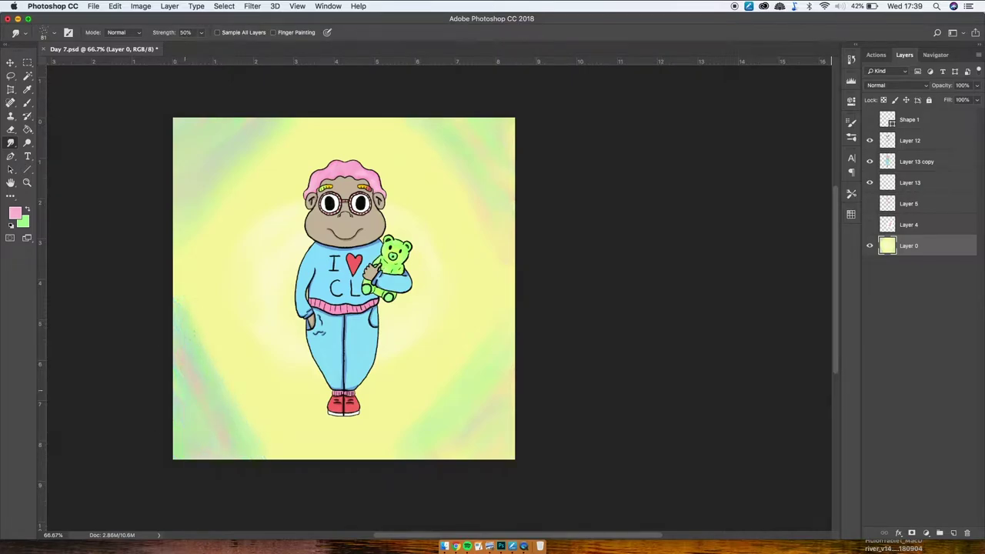
# - Brush trouser-blue strokes over the lower-right corner and pink strokes over both right corners of the background
pyautogui.click(27, 90)
pyautogui.click(28, 208)
pyautogui.click(330, 346)
pyautogui.click(27, 102)
pyautogui.moveTo(415, 452); pyautogui.dragTo(510, 444)
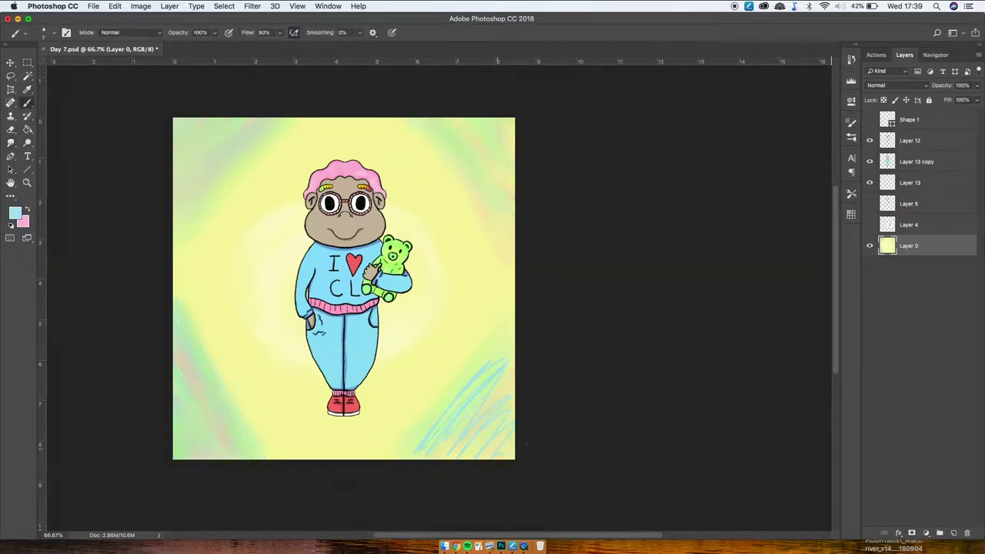
pyautogui.click(27, 209)
pyautogui.moveTo(435, 121); pyautogui.dragTo(506, 216)
pyautogui.moveTo(512, 356); pyautogui.dragTo(446, 455)
# - Smudge the new strokes in the right corners into the background, starting with the upper-right corner
pyautogui.click(10, 143)
pyautogui.moveTo(435, 123); pyautogui.dragTo(508, 225)
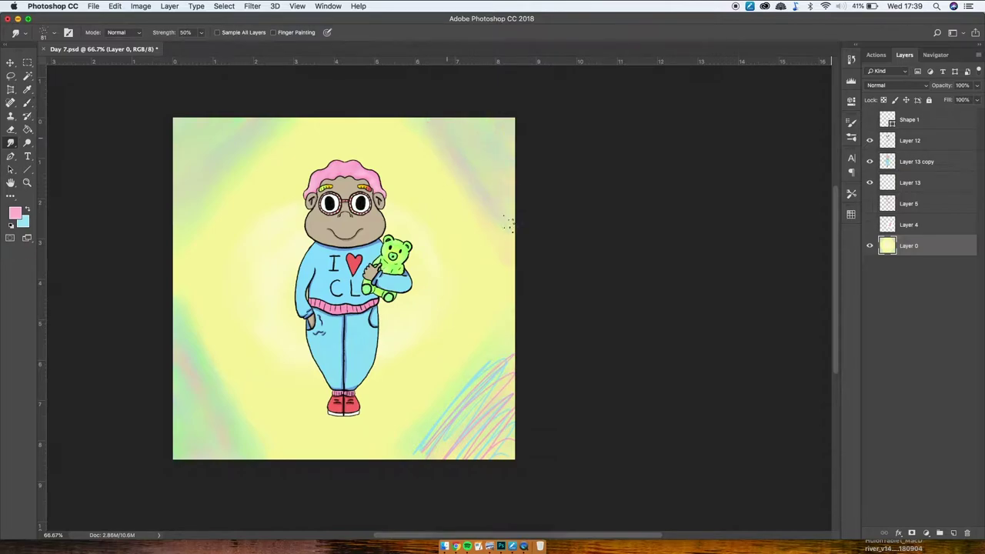